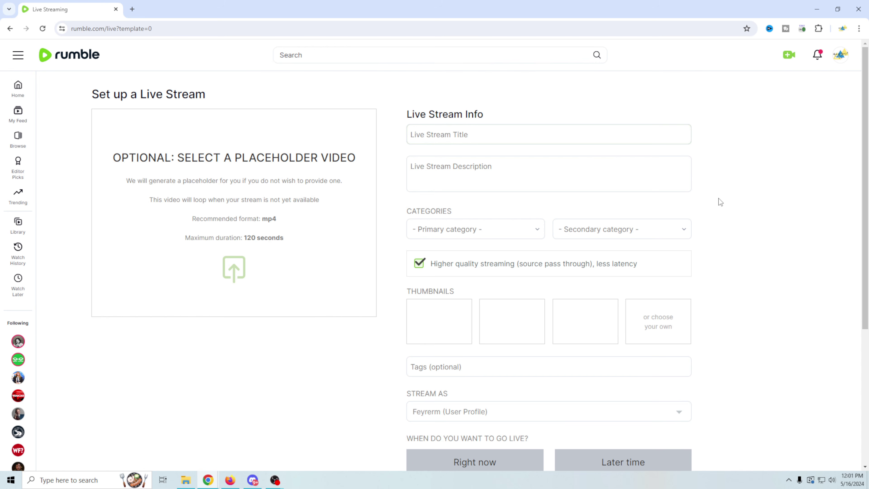
Step: Title the stream "Live Stream" and describe it as "Answering your live stream questions"
{"action": "type", "text": "Live Stream"}
{"action": "type", "text": "A"}
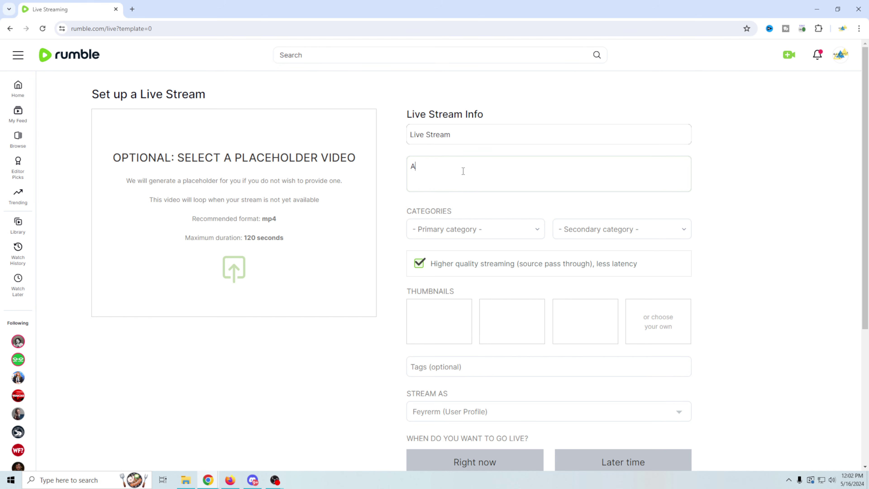
{"action": "type", "text": "nswering your live stream questions"}
Step: Set the stream's primary category to HowTo
{"action": "left_click", "coordinate": [540, 234]}
{"action": "scroll", "coordinate": [470, 289], "scroll_direction": "down", "scroll_amount": 3}
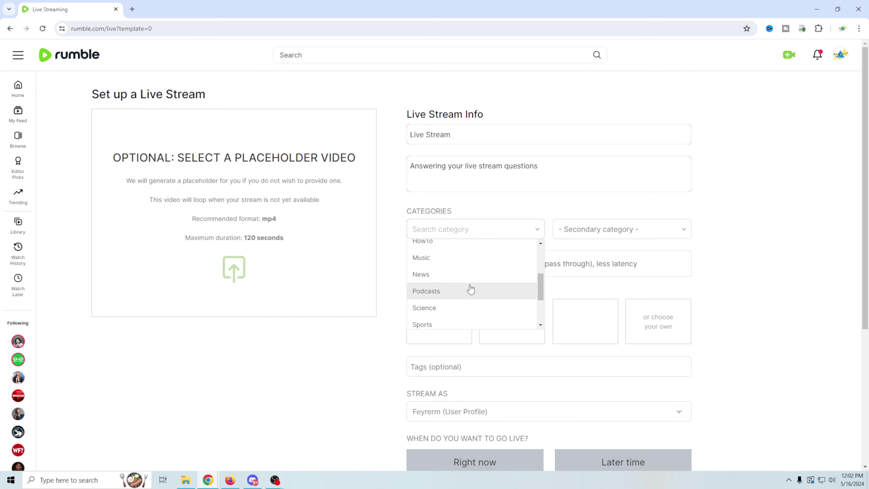
{"action": "scroll", "coordinate": [470, 290], "scroll_direction": "down", "scroll_amount": 4}
{"action": "scroll", "coordinate": [472, 287], "scroll_direction": "up", "scroll_amount": 3}
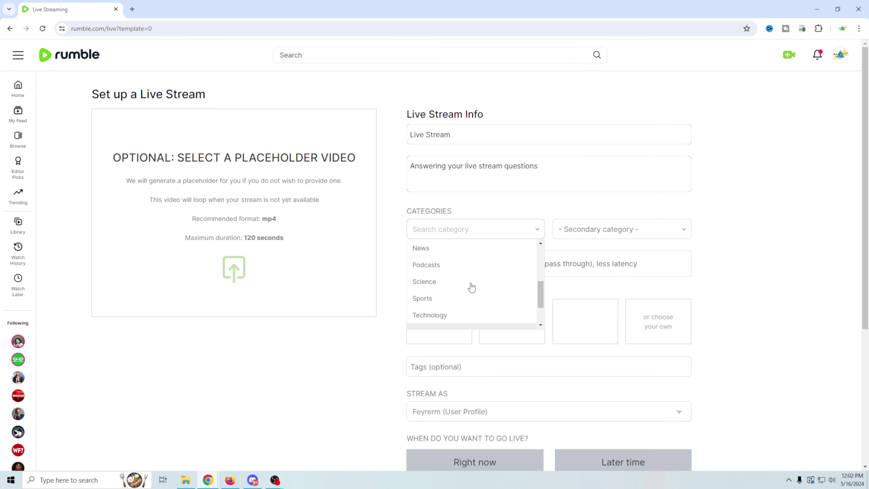
{"action": "scroll", "coordinate": [471, 289], "scroll_direction": "up", "scroll_amount": 4}
{"action": "left_click", "coordinate": [458, 305]}
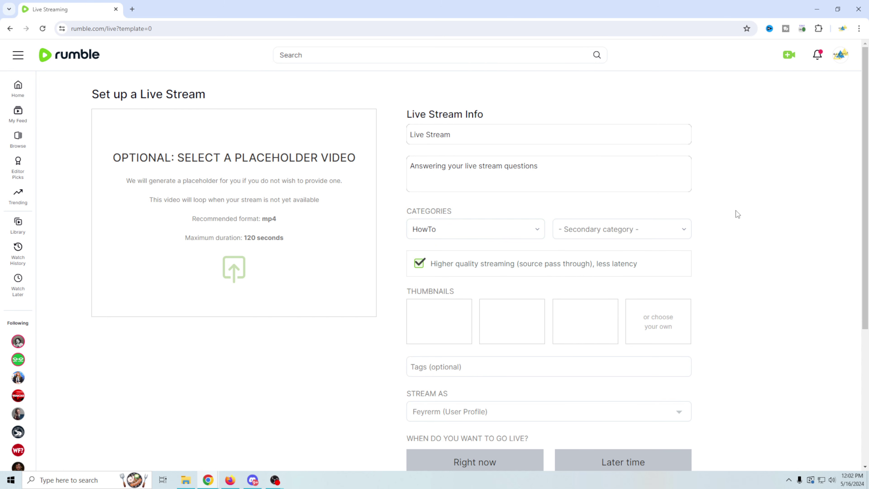
{"action": "left_click", "coordinate": [682, 229]}
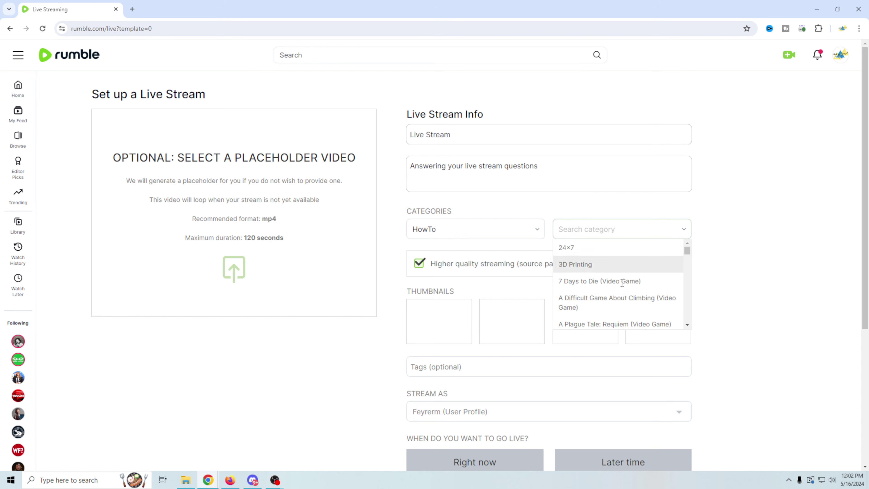
{"action": "scroll", "coordinate": [634, 298], "scroll_direction": "down", "scroll_amount": 3}
{"action": "scroll", "coordinate": [636, 293], "scroll_direction": "down", "scroll_amount": 10}
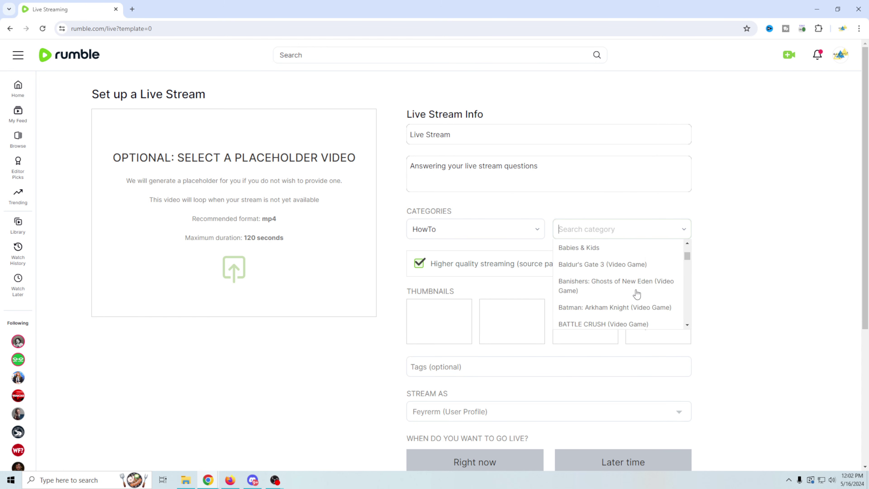
{"action": "scroll", "coordinate": [657, 284], "scroll_direction": "down", "scroll_amount": 5}
{"action": "scroll", "coordinate": [761, 250], "scroll_direction": "down", "scroll_amount": 5}
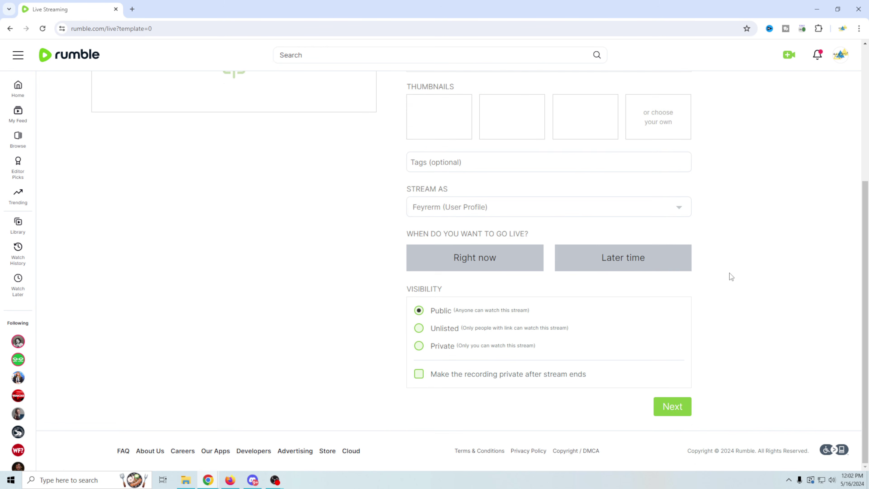
Step: Upload the "thumb live" image from Downloads as the stream's custom thumbnail
{"action": "scroll", "coordinate": [748, 219], "scroll_direction": "up", "scroll_amount": 5}
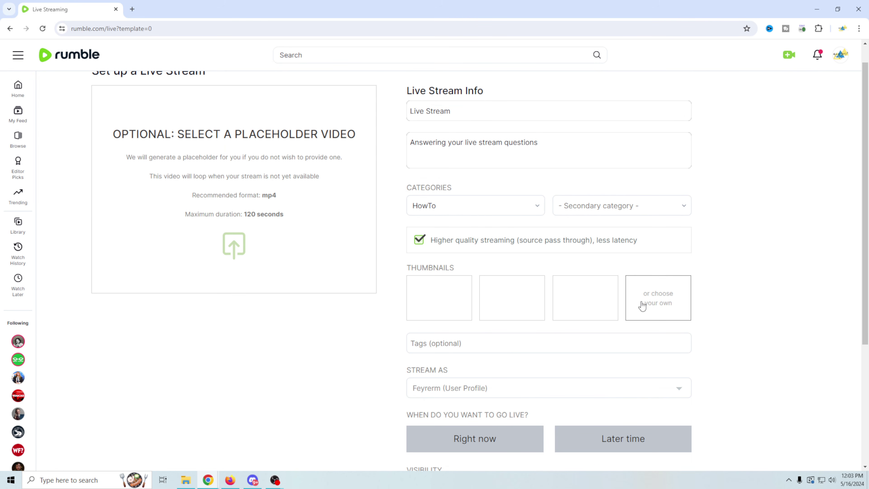
{"action": "left_click", "coordinate": [663, 304]}
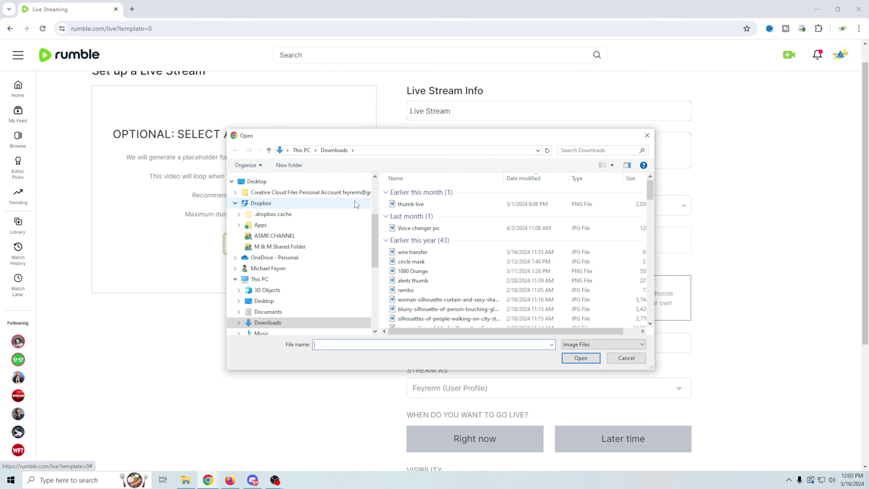
{"action": "left_click", "coordinate": [411, 203]}
{"action": "left_click", "coordinate": [581, 358]}
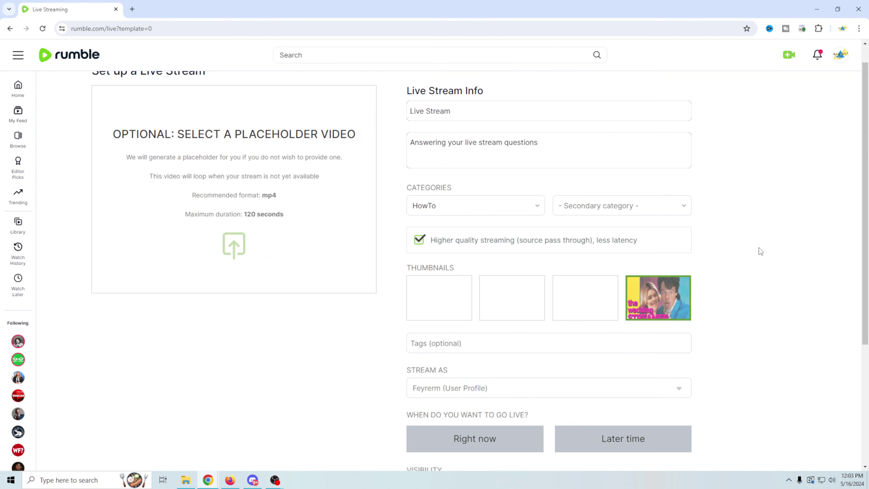
Step: Enter the tags "Live streming help, Live Stream Tutorial," and stream as the personal channel instead of the user profile
{"action": "scroll", "coordinate": [732, 272], "scroll_direction": "down", "scroll_amount": 2}
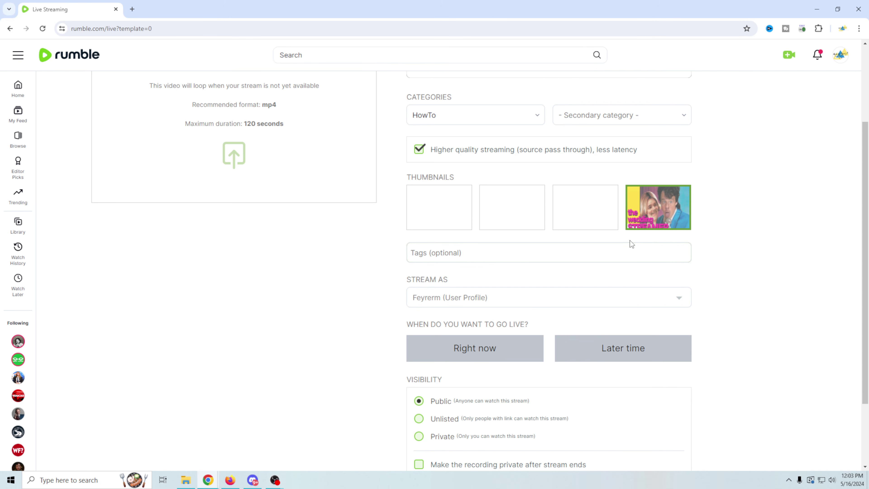
{"action": "type", "text": "Live streming help,"}
{"action": "type", "text": "Live Stream Tutorial"}
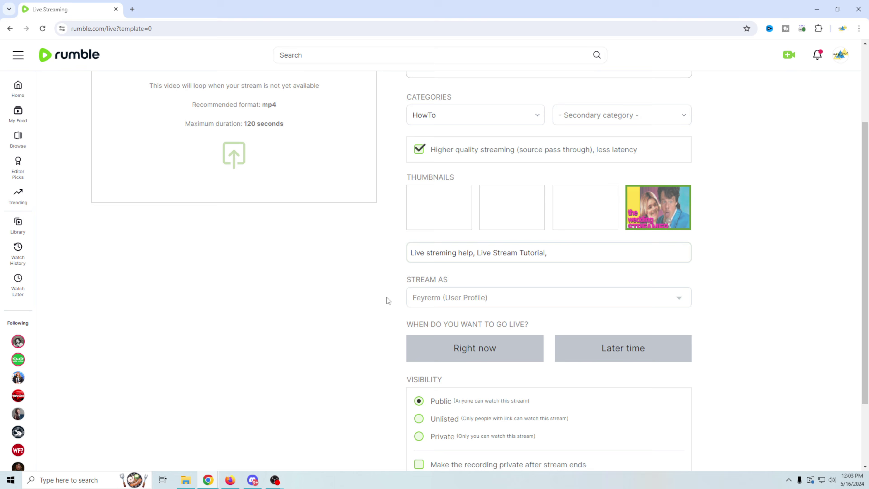
{"action": "left_click", "coordinate": [446, 299]}
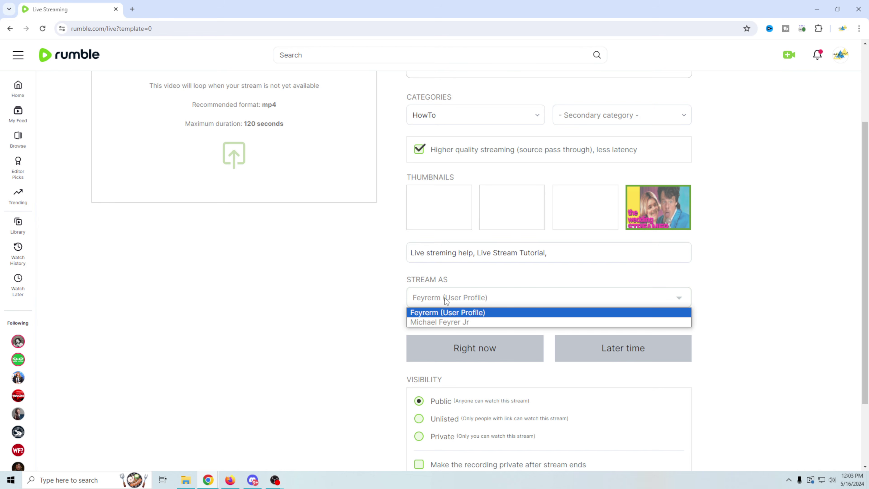
{"action": "left_click", "coordinate": [433, 322]}
Step: Schedule the stream to go live at a later time, on 5/17/2024 at 07:00 pm
{"action": "scroll", "coordinate": [478, 300], "scroll_direction": "down", "scroll_amount": 3}
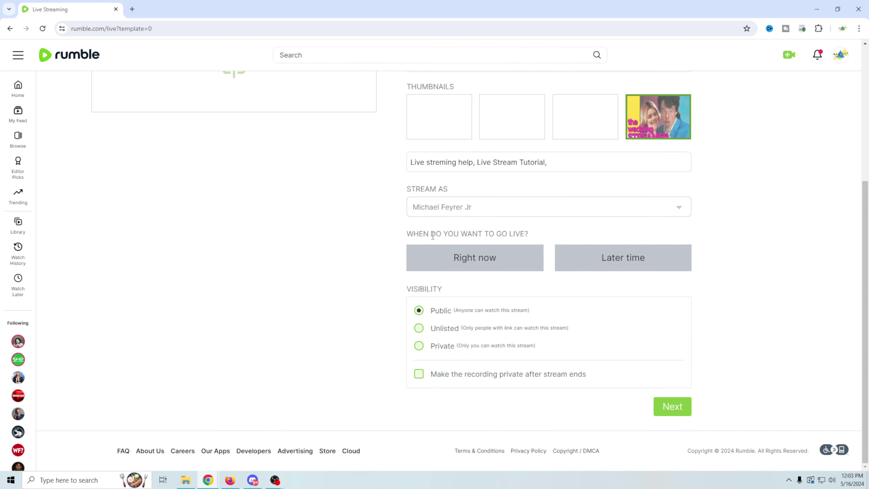
{"action": "left_click", "coordinate": [582, 266]}
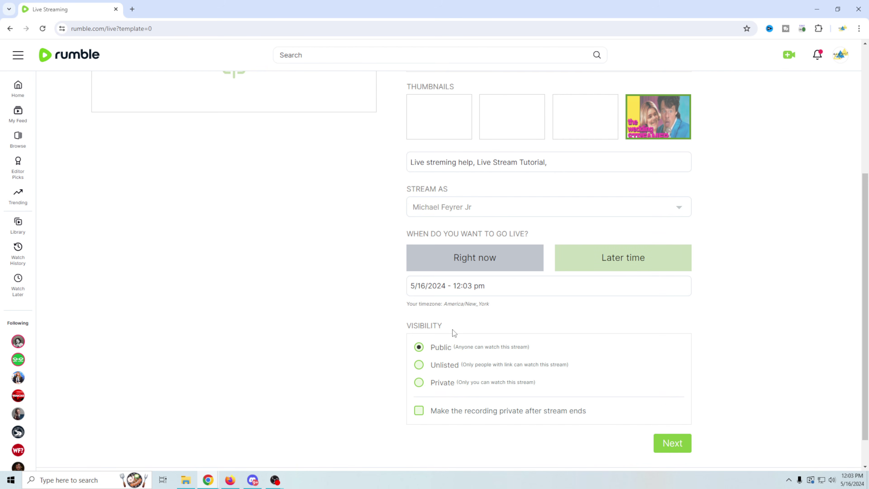
{"action": "left_click", "coordinate": [485, 287]}
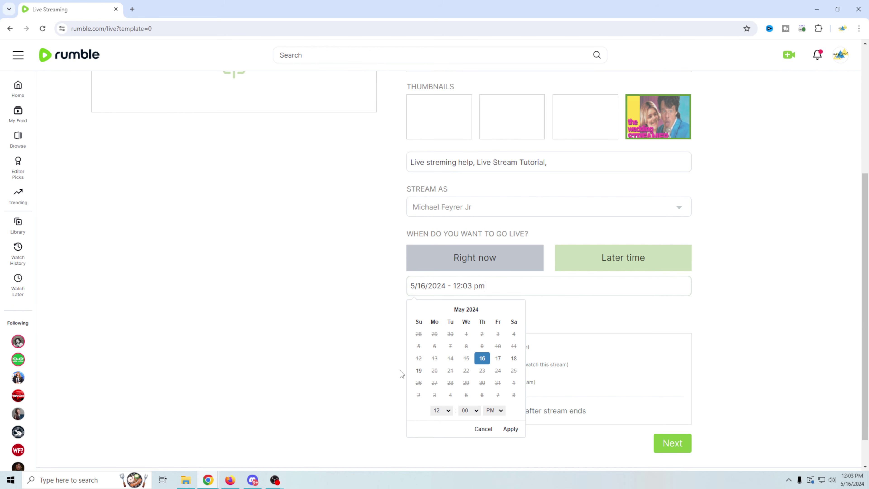
{"action": "scroll", "coordinate": [400, 370], "scroll_direction": "down", "scroll_amount": 1}
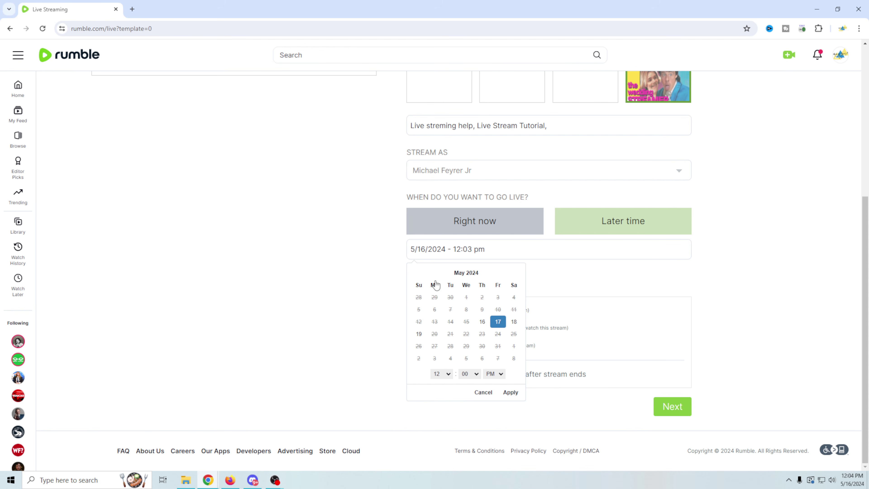
{"action": "left_click", "coordinate": [444, 374]}
{"action": "left_click", "coordinate": [435, 425]}
{"action": "left_click", "coordinate": [511, 392]}
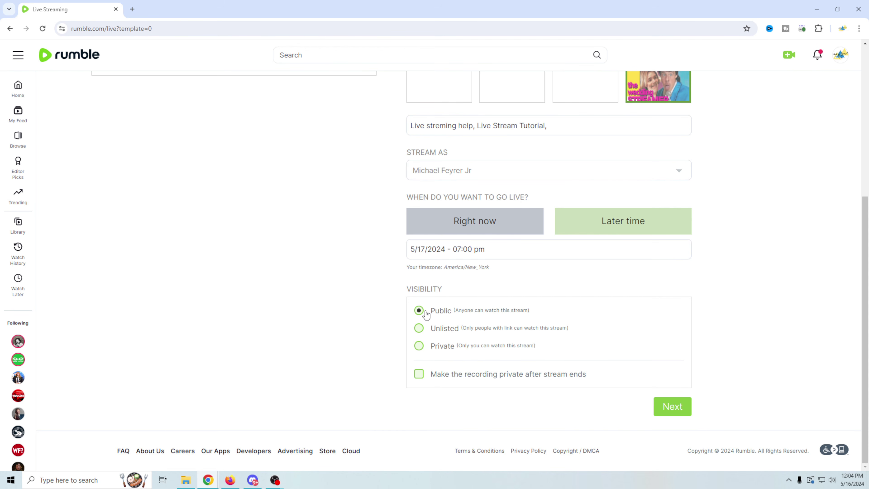
Step: Set the stream's visibility to Private and continue to the licensing options
{"action": "left_click", "coordinate": [418, 345]}
{"action": "left_click", "coordinate": [667, 413]}
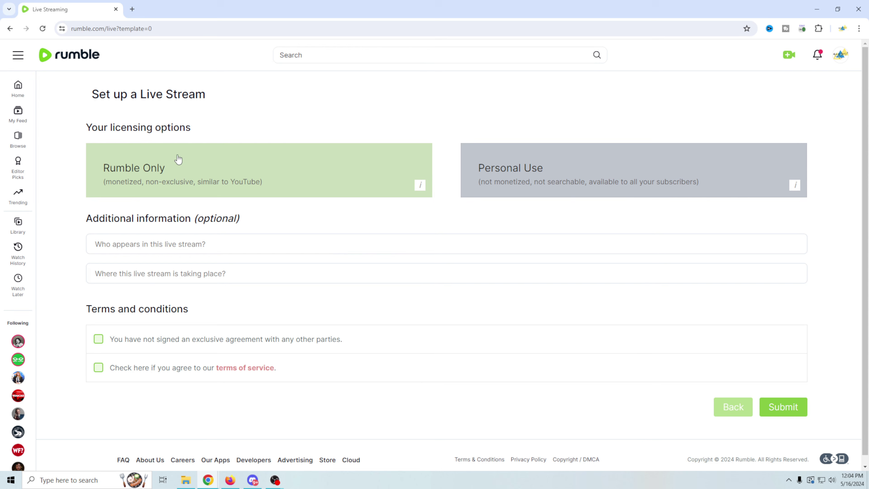
Step: Confirm that no exclusive agreement is signed, agree to the terms of service, and submit the live stream
{"action": "left_click", "coordinate": [98, 340]}
{"action": "left_click", "coordinate": [98, 368]}
{"action": "left_click", "coordinate": [772, 410]}
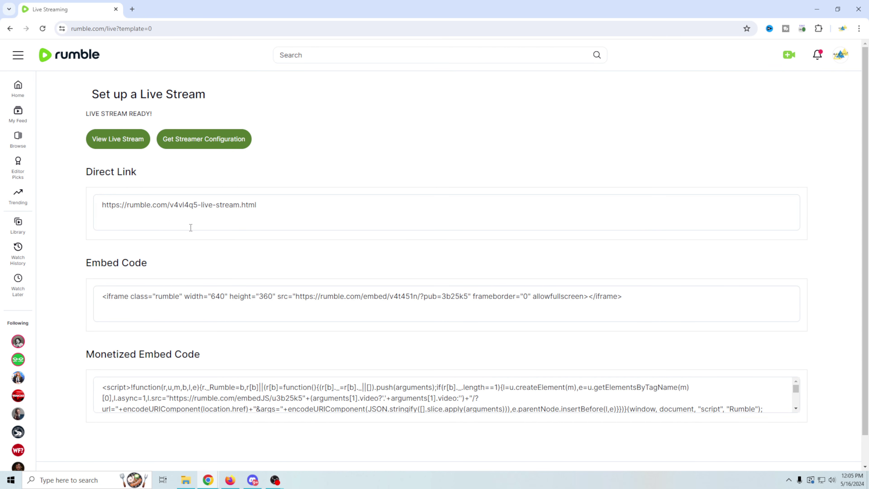
Step: Look over the stream's direct link and embed codes, and open the account's own content list
{"action": "scroll", "coordinate": [171, 271], "scroll_direction": "down", "scroll_amount": 1}
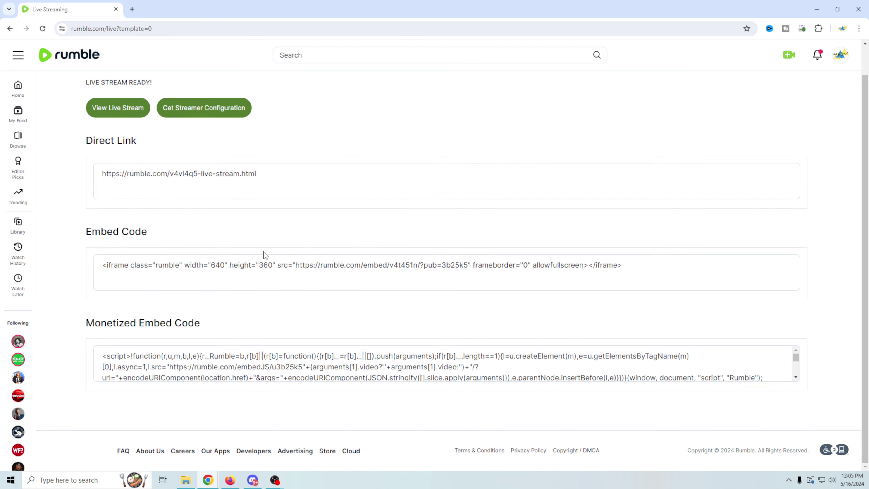
{"action": "scroll", "coordinate": [257, 277], "scroll_direction": "up", "scroll_amount": 1}
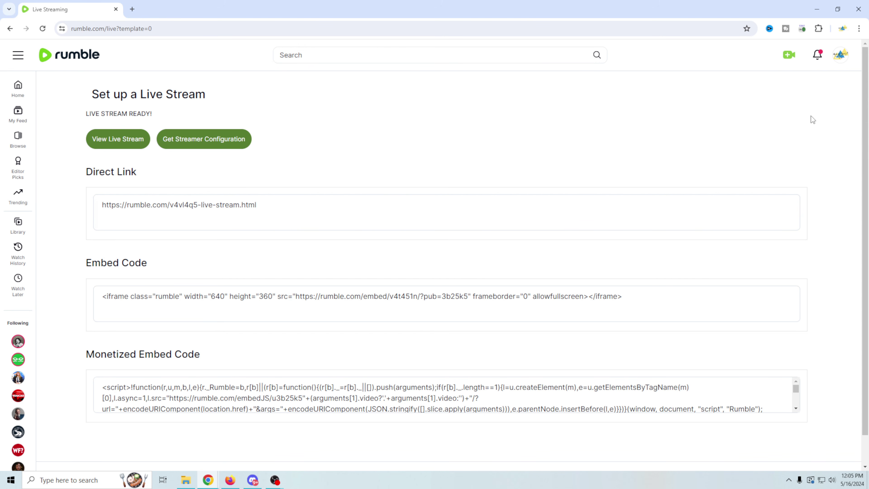
{"action": "left_click", "coordinate": [839, 56]}
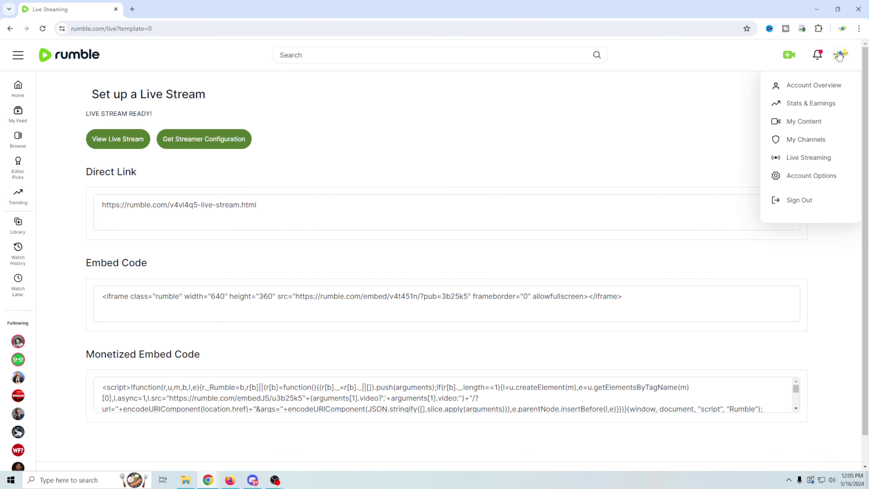
{"action": "left_click", "coordinate": [810, 121]}
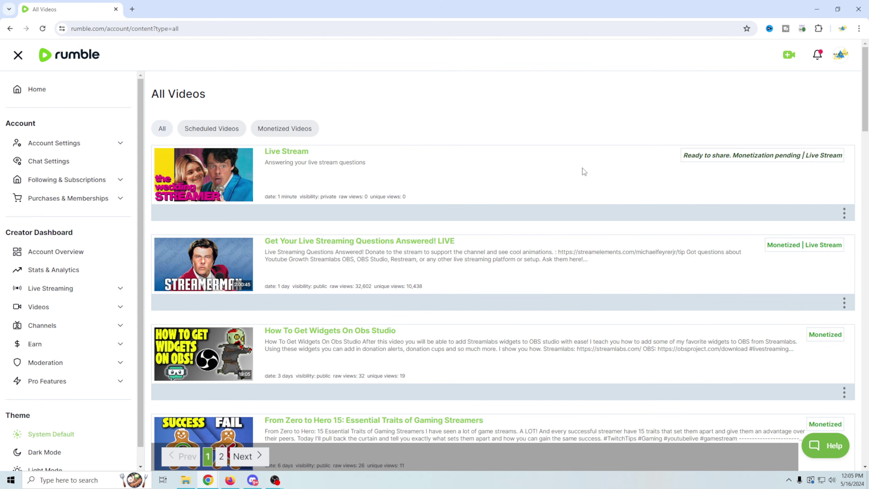
Step: Open the scheduled "Live Stream" page and examine its start time, tags and description
{"action": "left_click", "coordinate": [290, 155]}
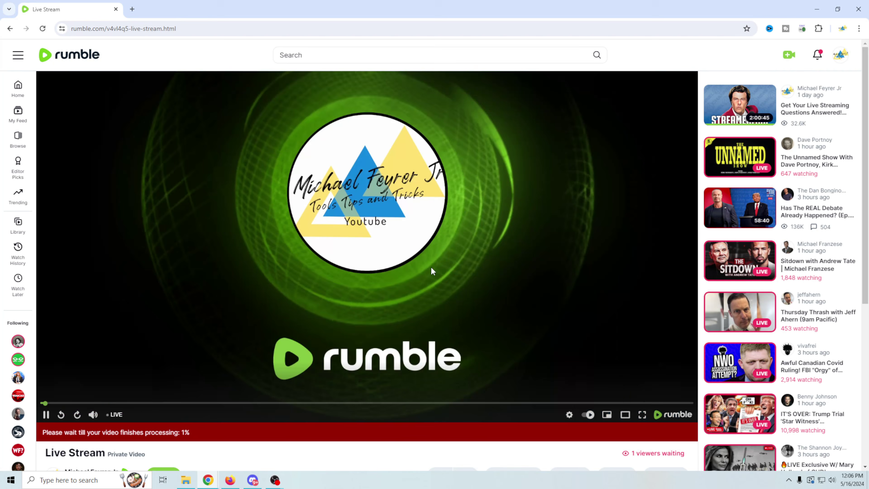
{"action": "scroll", "coordinate": [428, 270], "scroll_direction": "down", "scroll_amount": 5}
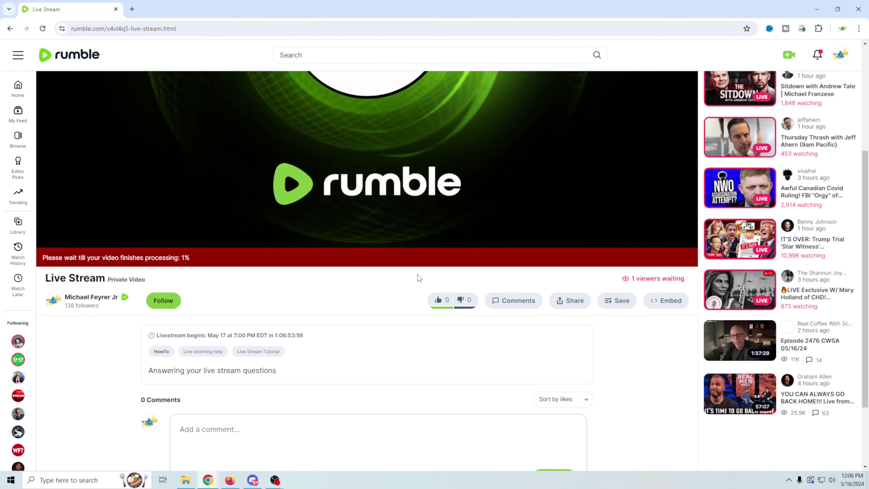
{"action": "scroll", "coordinate": [417, 276], "scroll_direction": "up", "scroll_amount": 5}
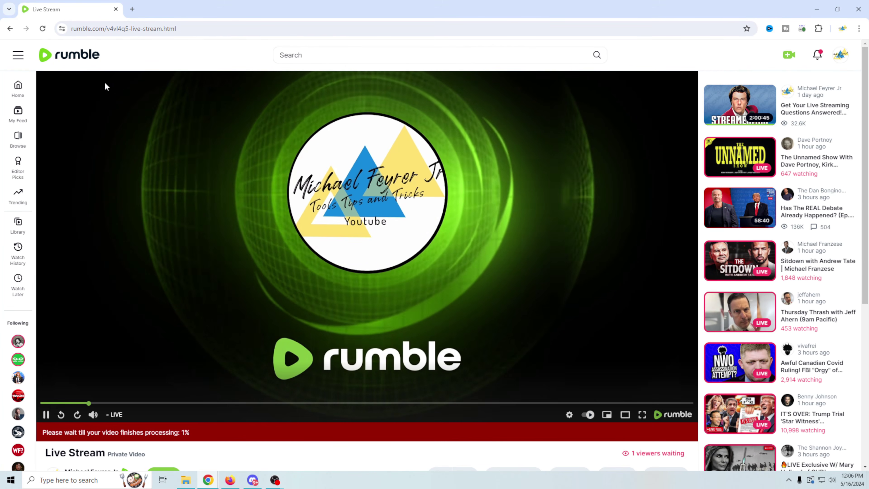
Step: Return to the list of all videos and check the new stream's sharing and monetization status
{"action": "left_click", "coordinate": [10, 29]}
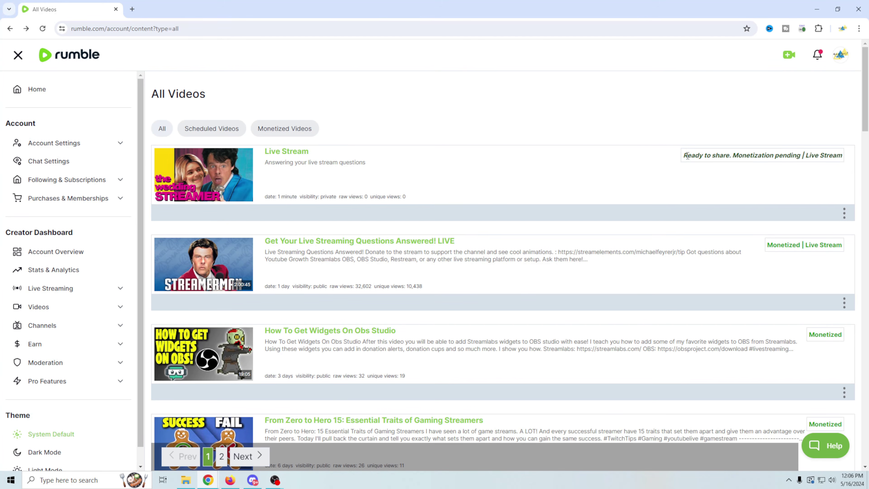
{"action": "left_click_drag", "start_coordinate": [687, 156], "coordinate": [802, 158]}
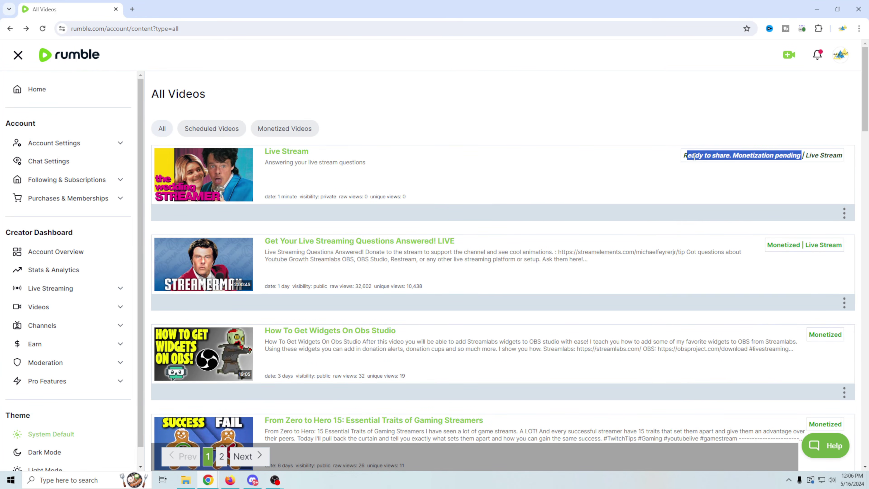
{"action": "left_click", "coordinate": [704, 168]}
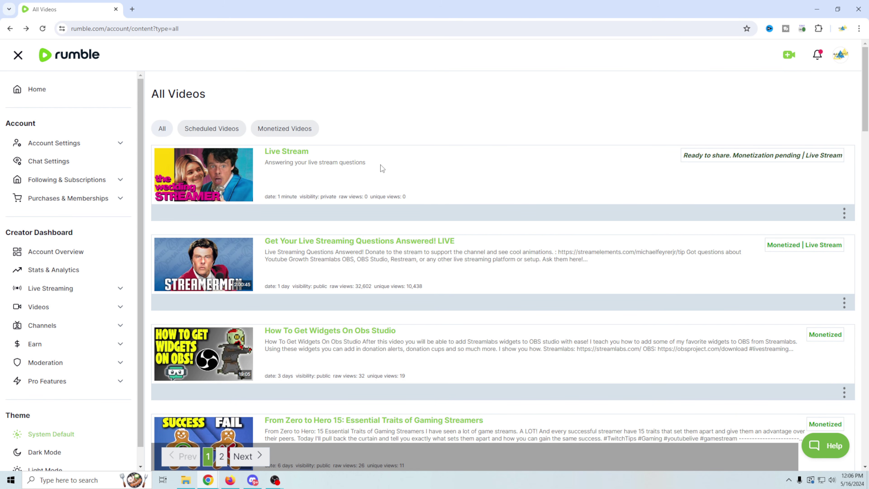
Step: Open the new "Live Stream" entry for editing and review its details and caption options
{"action": "left_click", "coordinate": [844, 213]}
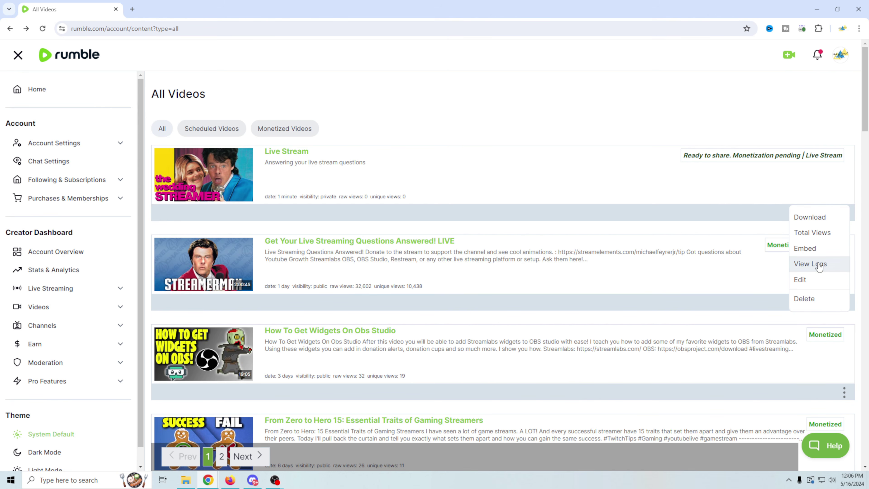
{"action": "left_click", "coordinate": [808, 280]}
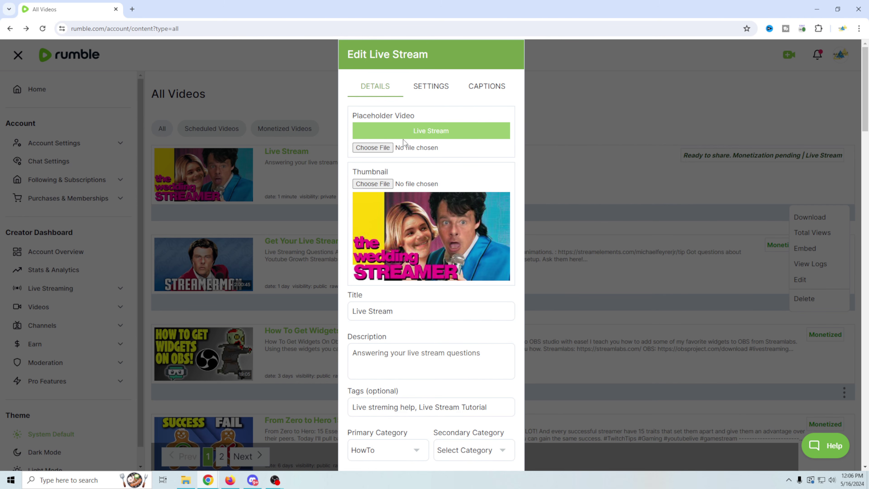
{"action": "scroll", "coordinate": [406, 144], "scroll_direction": "down", "scroll_amount": 3}
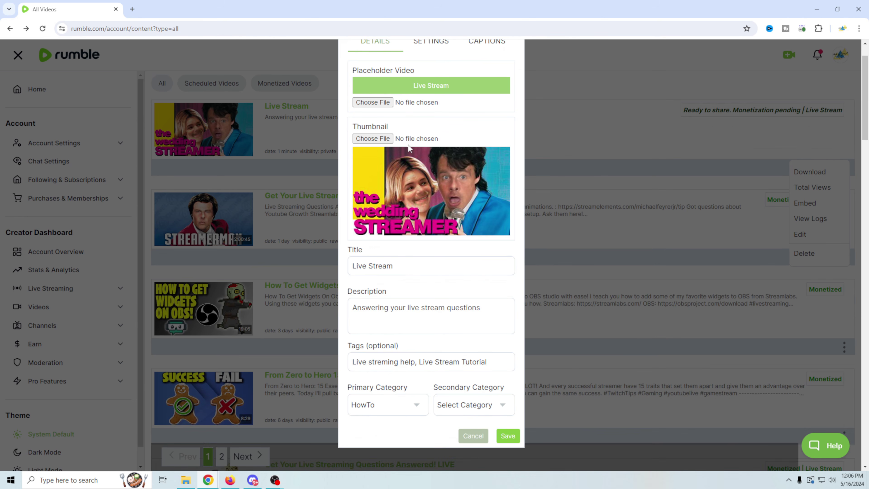
{"action": "scroll", "coordinate": [409, 143], "scroll_direction": "down", "scroll_amount": 1}
{"action": "scroll", "coordinate": [409, 144], "scroll_direction": "up", "scroll_amount": 4}
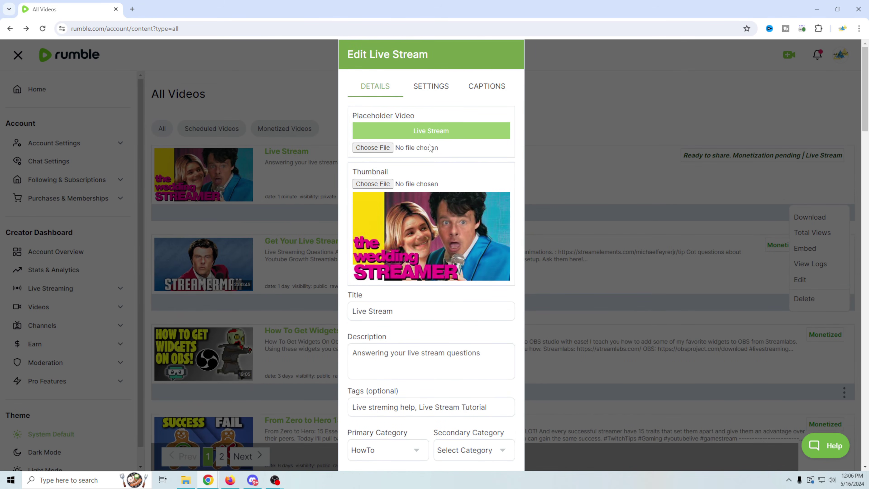
{"action": "left_click", "coordinate": [488, 88]}
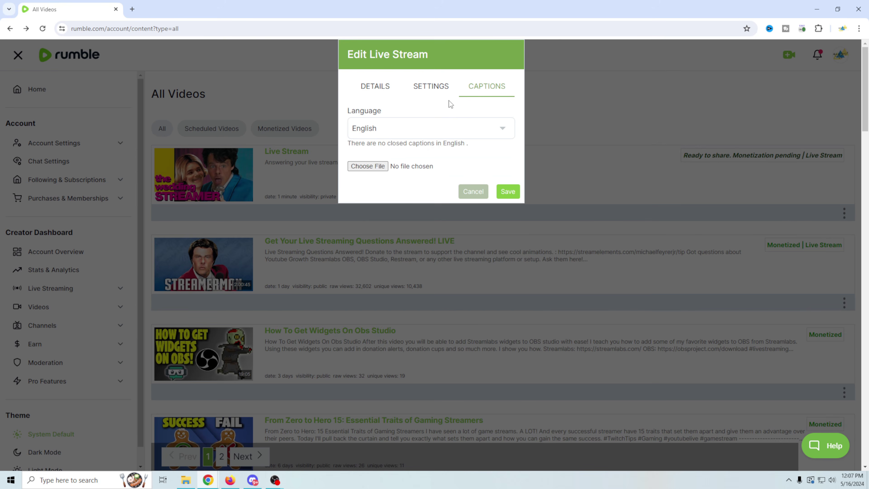
Step: Review the stream's channel, visibility and schedule settings, close the editor without saving, and open the account's Live Streams page
{"action": "left_click", "coordinate": [432, 87]}
{"action": "scroll", "coordinate": [452, 220], "scroll_direction": "down", "scroll_amount": 3}
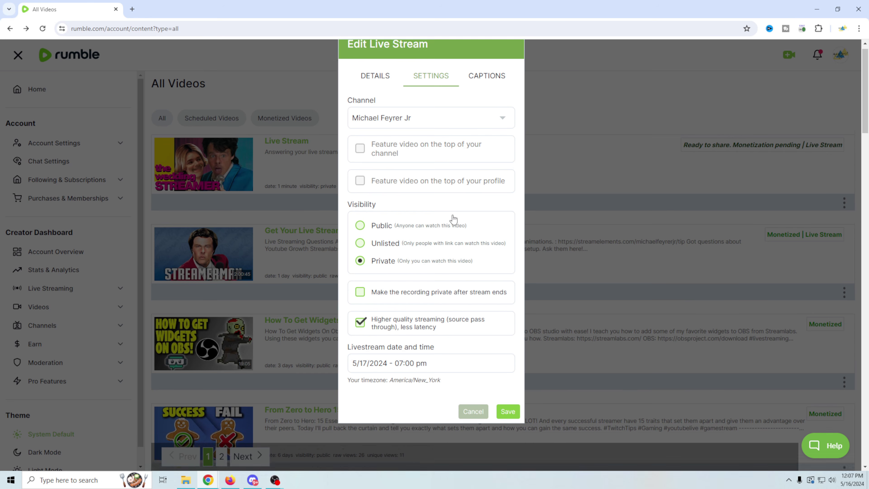
{"action": "scroll", "coordinate": [453, 219], "scroll_direction": "up", "scroll_amount": 3}
{"action": "scroll", "coordinate": [452, 276], "scroll_direction": "down", "scroll_amount": 3}
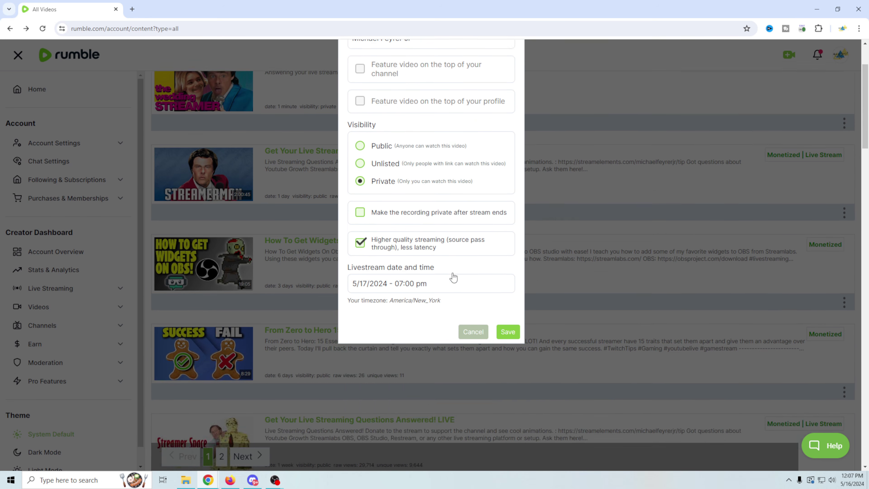
{"action": "scroll", "coordinate": [457, 270], "scroll_direction": "up", "scroll_amount": 3}
{"action": "key", "text": "Escape"}
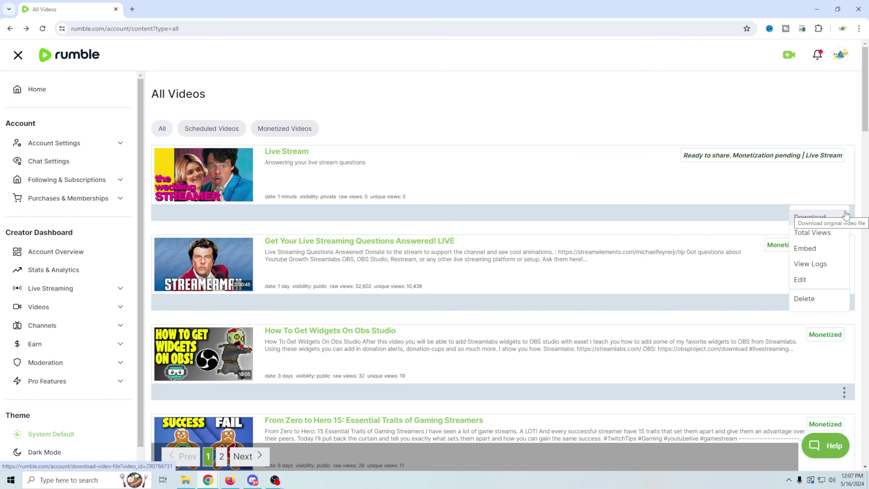
{"action": "left_click", "coordinate": [687, 192]}
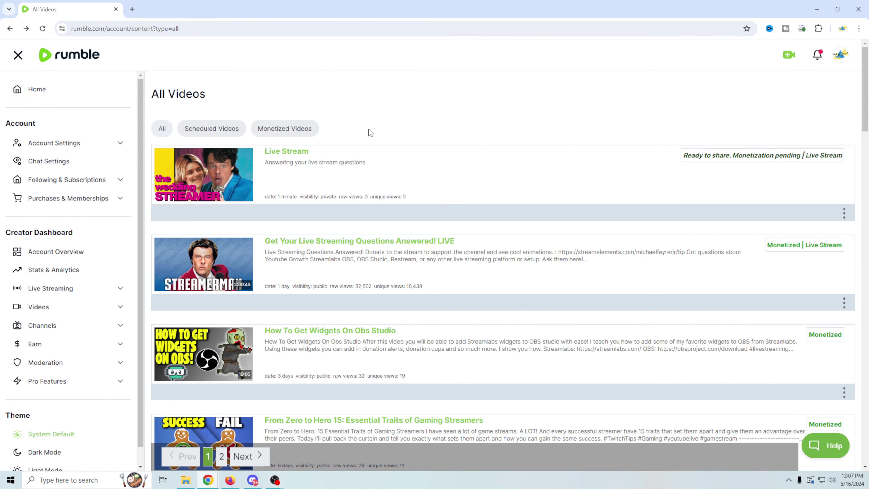
{"action": "left_click", "coordinate": [785, 60]}
{"action": "left_click", "coordinate": [789, 104]}
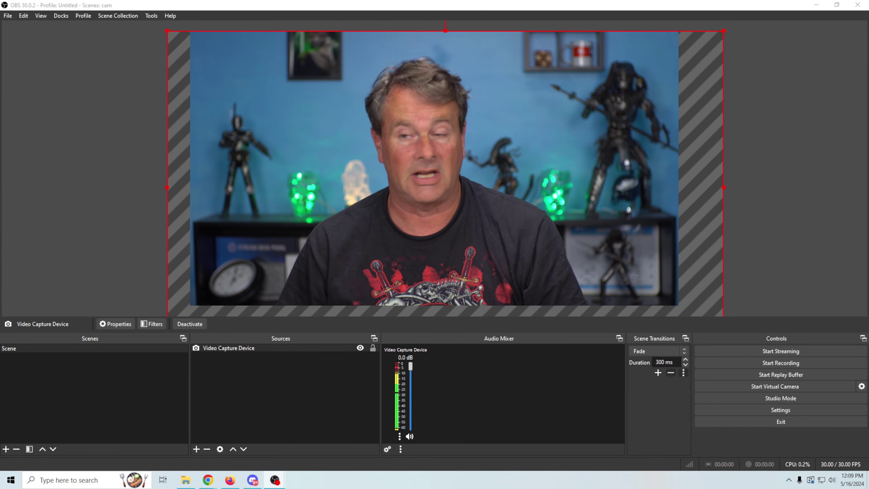
Step: In OBS Studio's stream settings, set the streaming service to Custom
{"action": "left_click", "coordinate": [746, 409]}
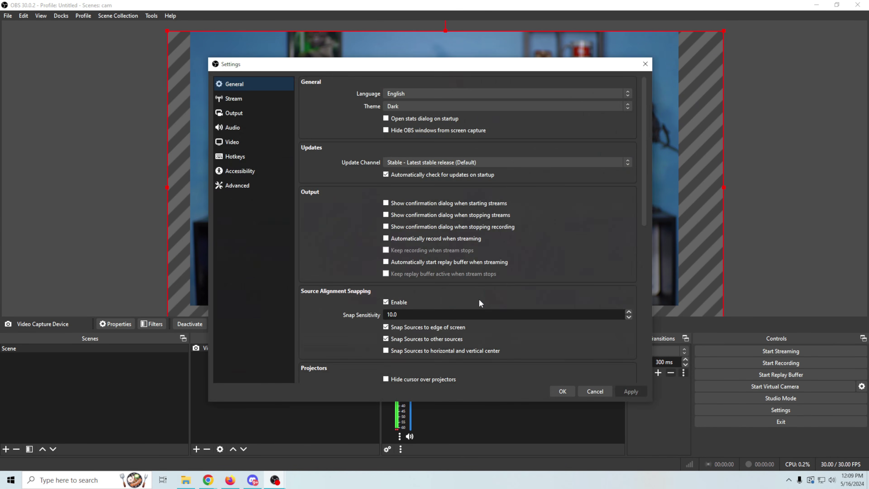
{"action": "left_click", "coordinate": [253, 101]}
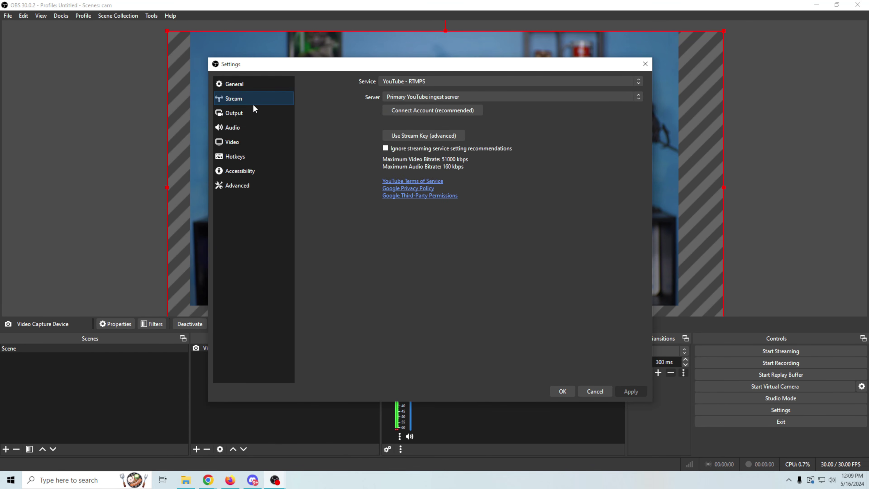
{"action": "left_click", "coordinate": [514, 82]}
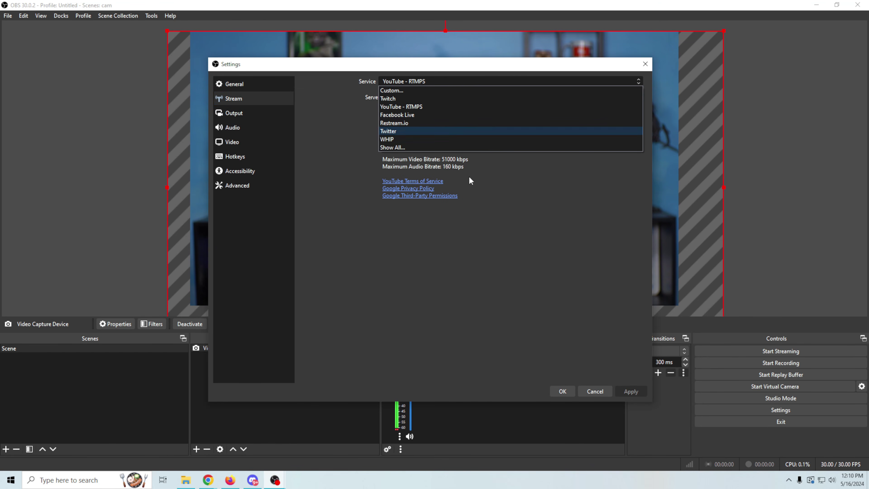
{"action": "left_click", "coordinate": [402, 90]}
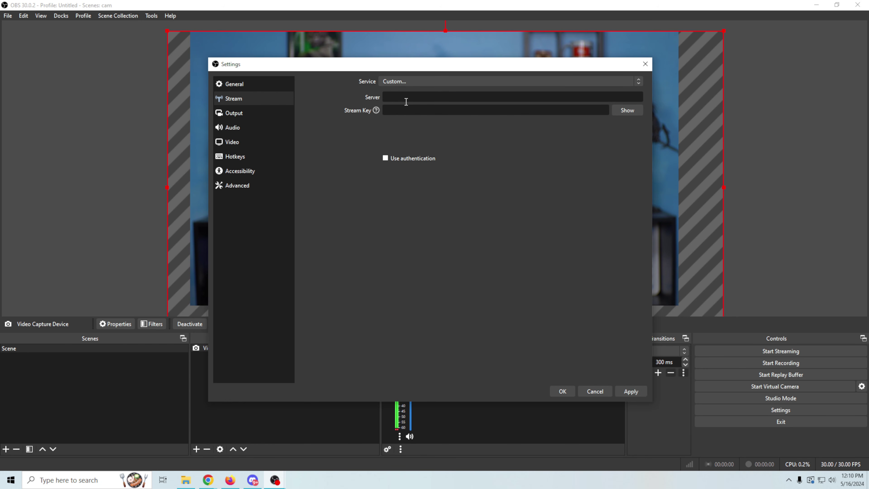
Step: Copy the new stream's server URL from Rumble's Live Streams page and paste it as the custom server in OBS Studio
{"action": "mouse_move", "coordinate": [208, 479]}
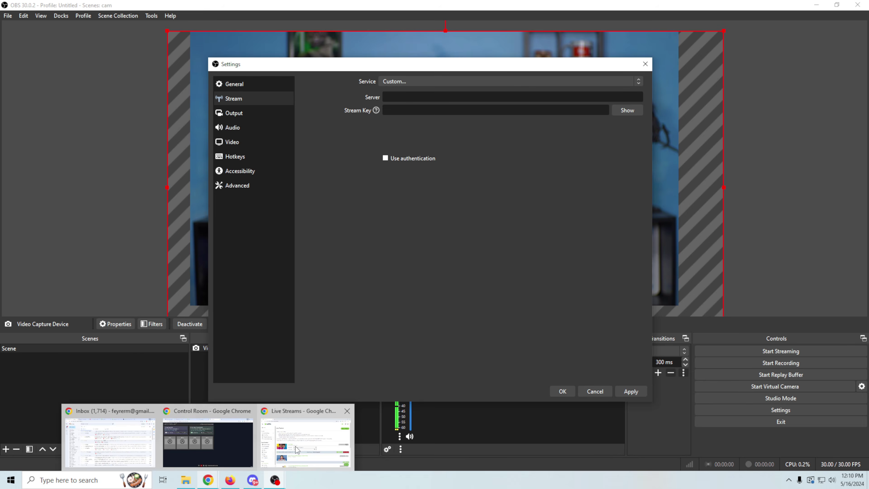
{"action": "left_click", "coordinate": [295, 446]}
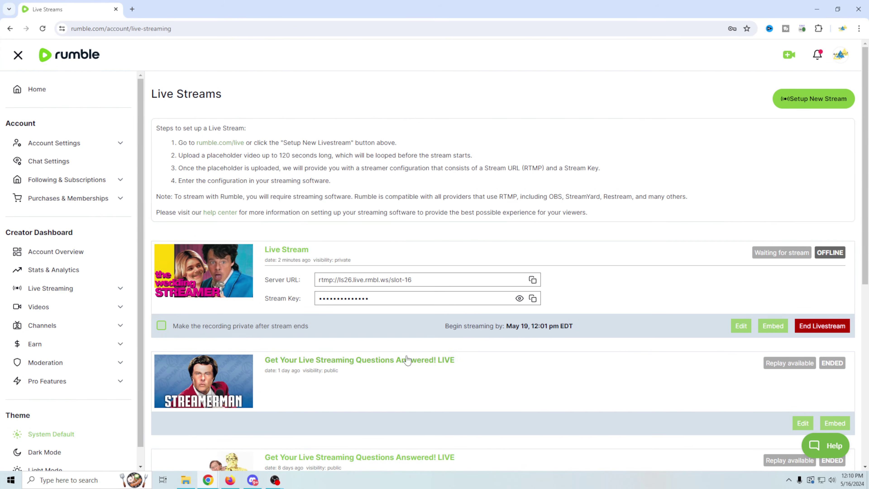
{"action": "left_click", "coordinate": [533, 280]}
{"action": "mouse_move", "coordinate": [275, 480]}
{"action": "left_click", "coordinate": [299, 437]}
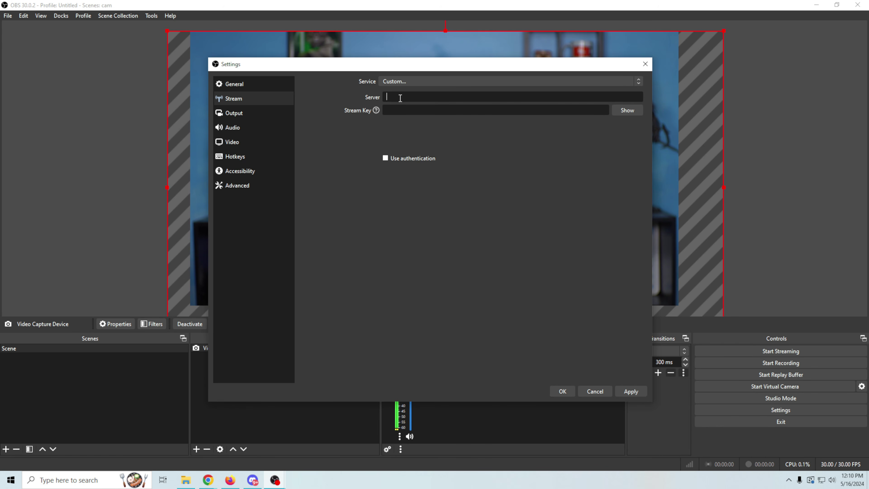
{"action": "key", "text": "ctrl+v"}
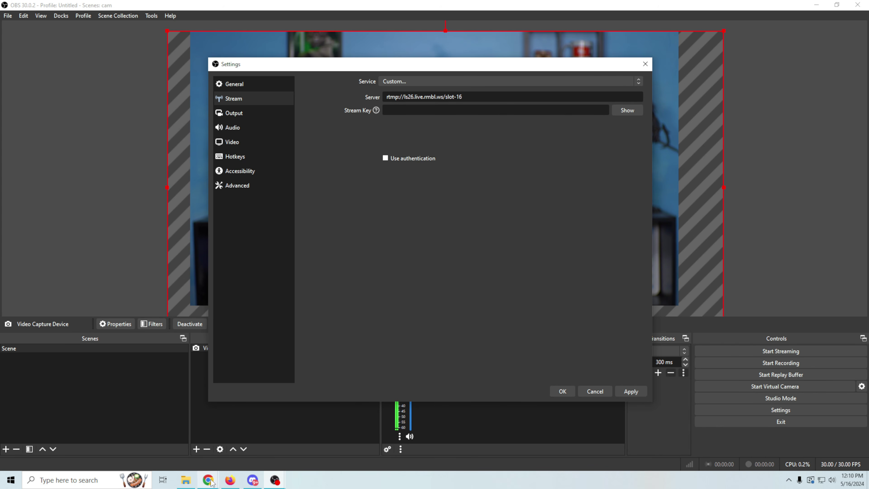
Step: Copy the new stream's stream key from Rumble, paste it into the Stream Key field in OBS Studio, and save the settings
{"action": "mouse_move", "coordinate": [211, 482]}
{"action": "left_click", "coordinate": [328, 437]}
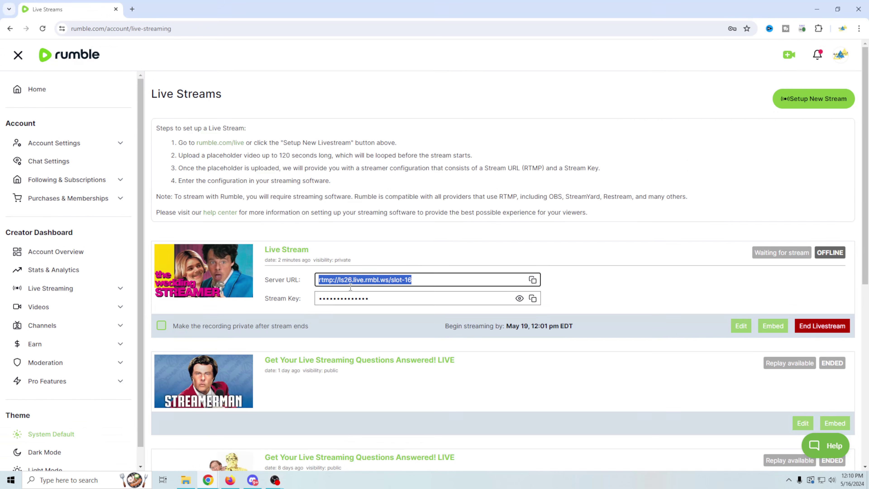
{"action": "left_click", "coordinate": [533, 298]}
{"action": "mouse_move", "coordinate": [276, 480]}
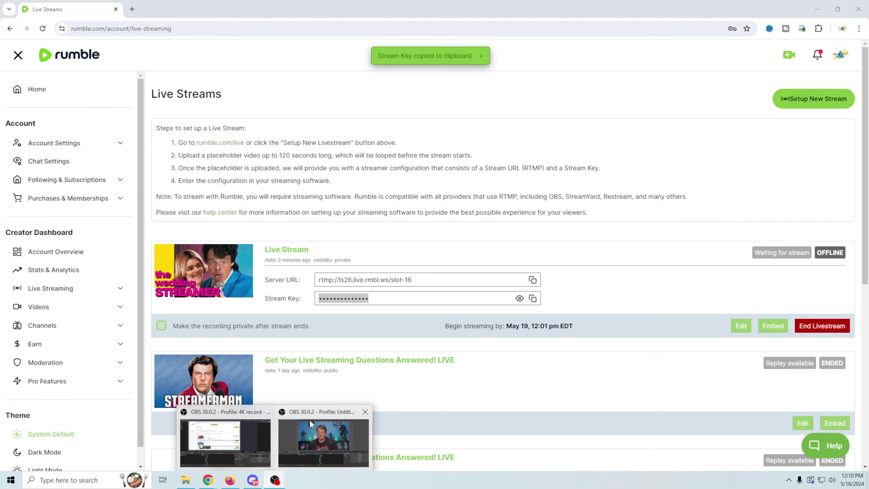
{"action": "left_click", "coordinate": [324, 442]}
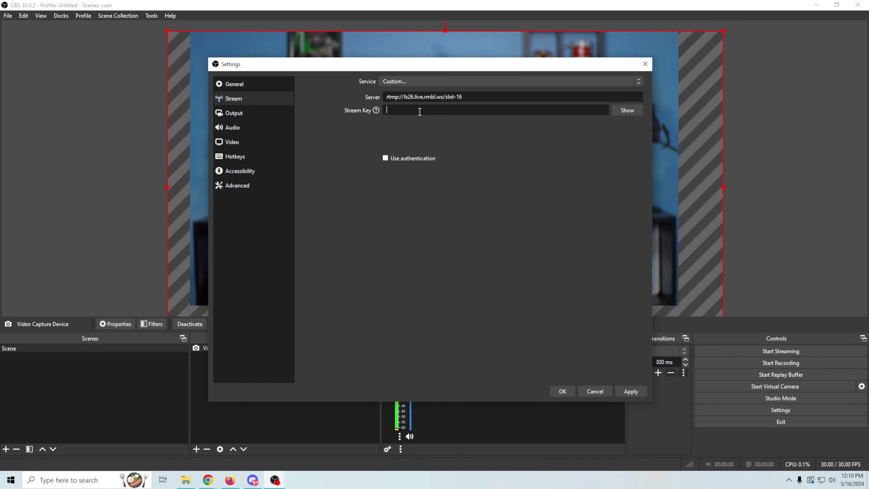
{"action": "key", "text": "ctrl+v"}
{"action": "left_click", "coordinate": [563, 391]}
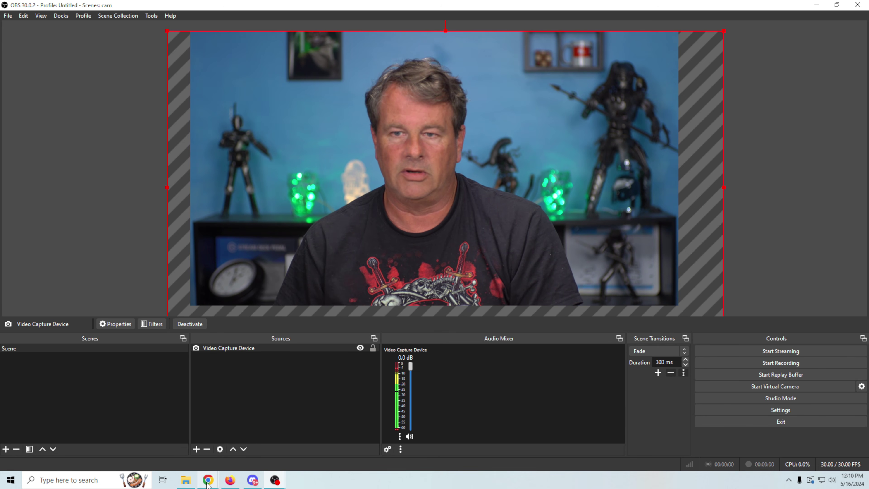
Step: Switch to Rumble in Chrome, open the "Live Stream" page, and examine its player, start time and description
{"action": "left_click", "coordinate": [208, 481]}
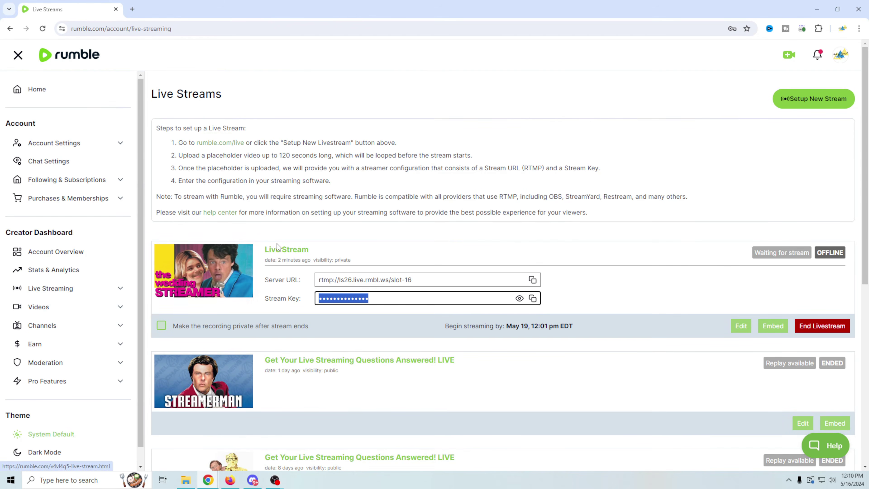
{"action": "left_click", "coordinate": [284, 249]}
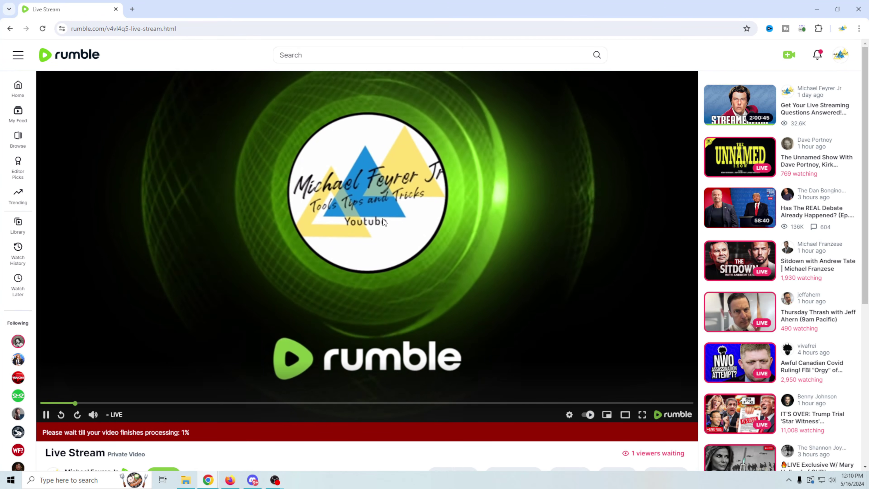
{"action": "scroll", "coordinate": [381, 237], "scroll_direction": "down", "scroll_amount": 4}
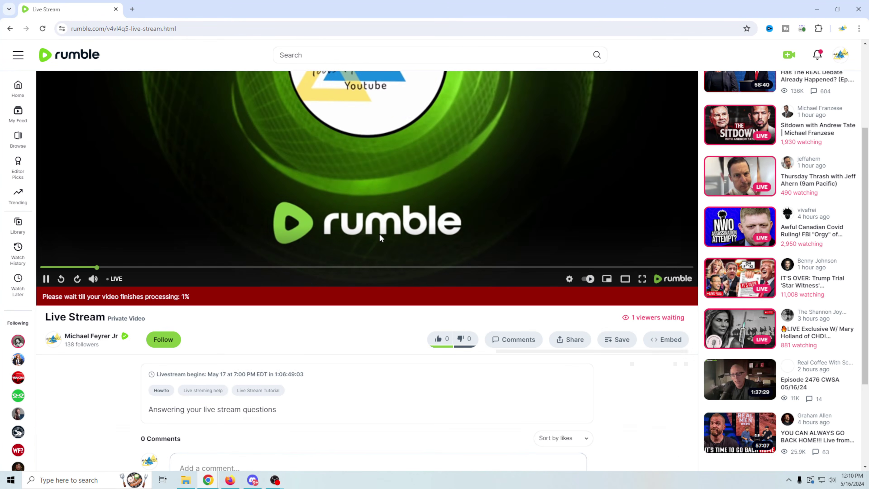
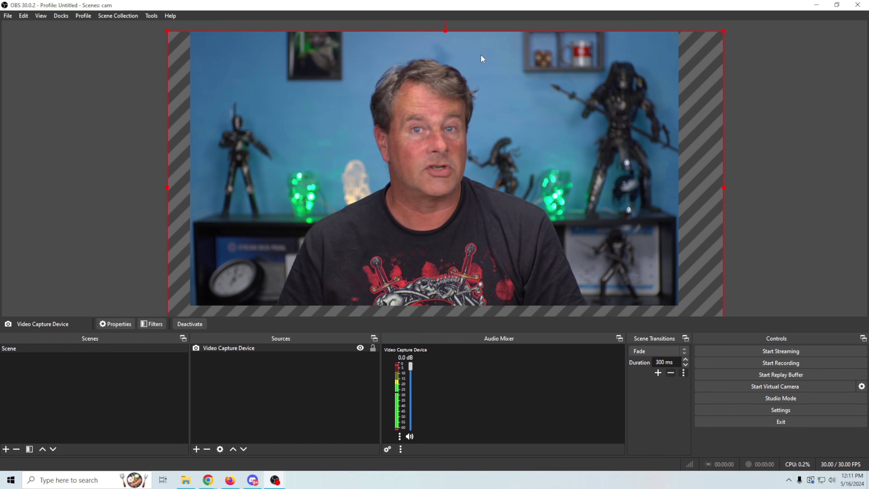
Step: Show the Multiple output dock, place it between the Audio Mixer and Scene Transitions, and widen it to fit its controls
{"action": "left_click", "coordinate": [59, 19]}
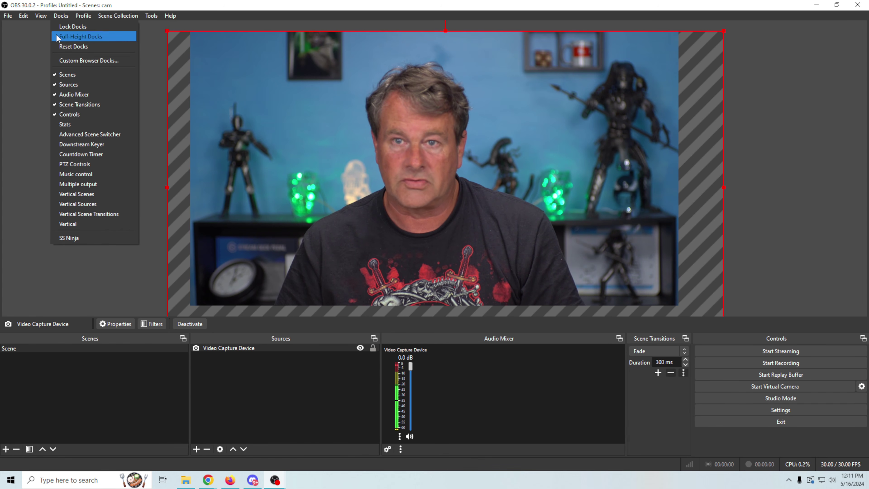
{"action": "left_click", "coordinate": [76, 185]}
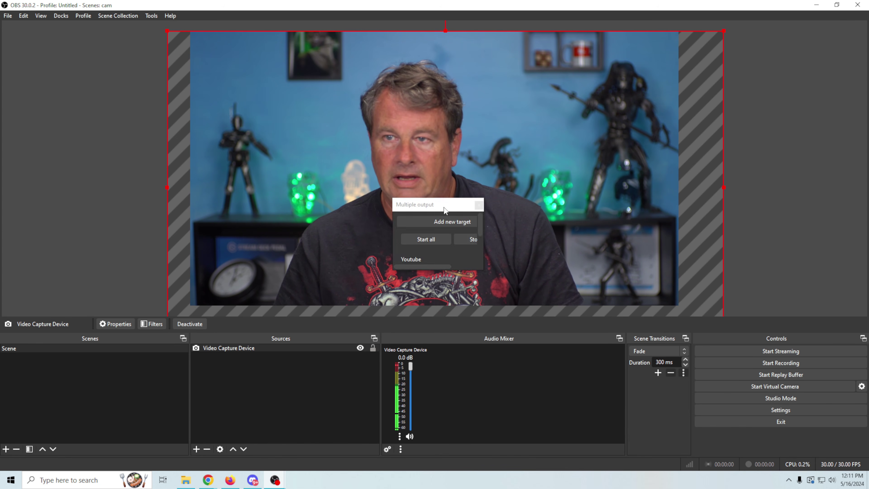
{"action": "left_click_drag", "start_coordinate": [440, 205], "coordinate": [617, 357]}
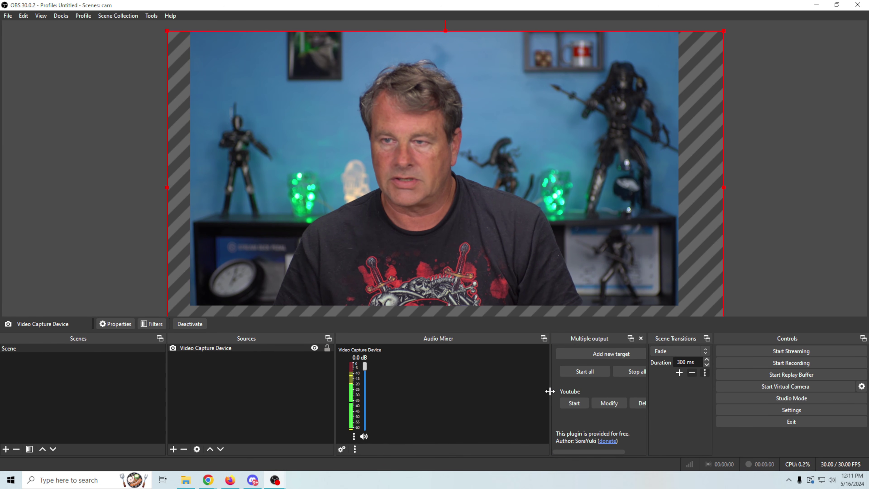
{"action": "left_click_drag", "start_coordinate": [548, 390], "coordinate": [496, 391]}
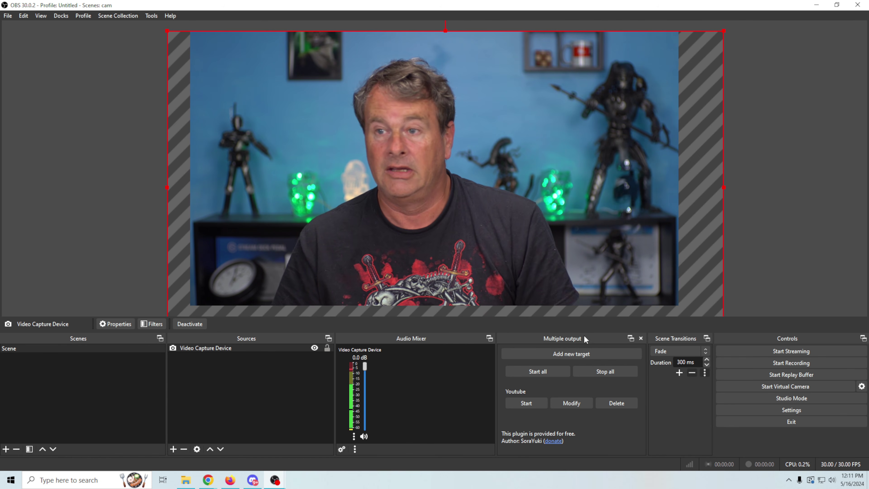
Step: Set the main streaming service to YouTube - RTMPS, save the settings, and close the YouTube Live Control Panel
{"action": "left_click", "coordinate": [788, 410]}
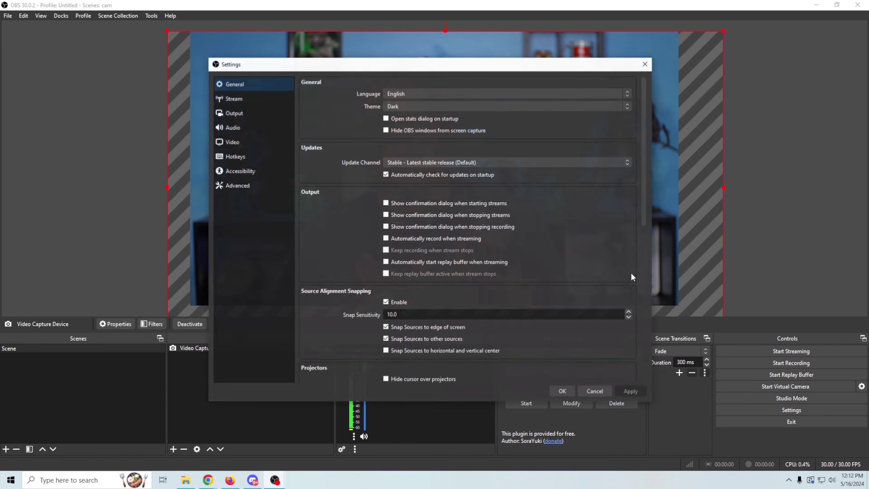
{"action": "left_click", "coordinate": [234, 98]}
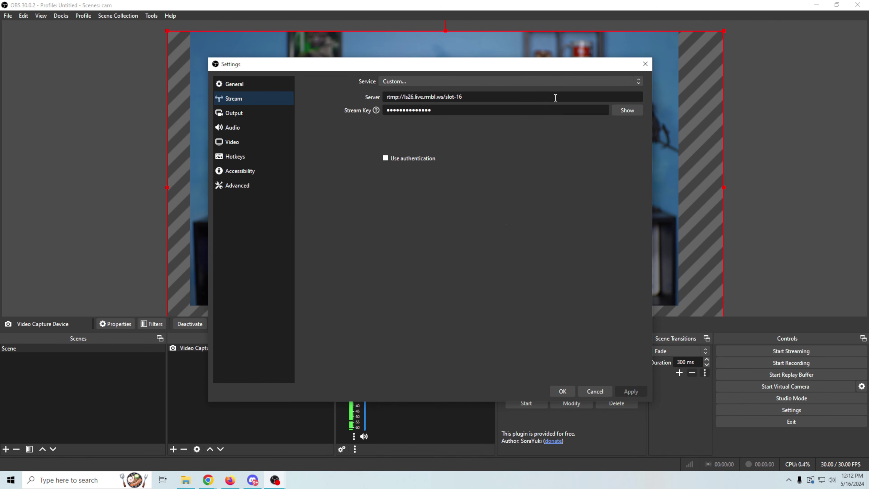
{"action": "left_click", "coordinate": [637, 84]}
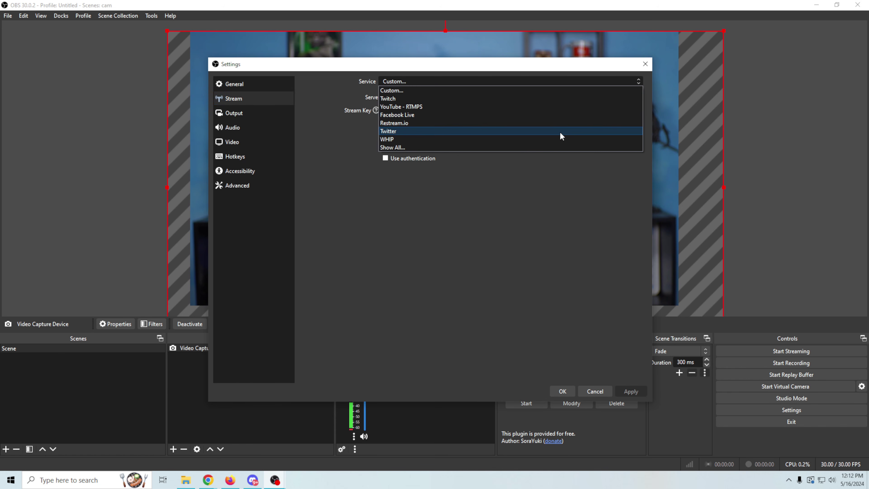
{"action": "left_click", "coordinate": [396, 147]}
{"action": "scroll", "coordinate": [423, 222], "scroll_direction": "down", "scroll_amount": 10}
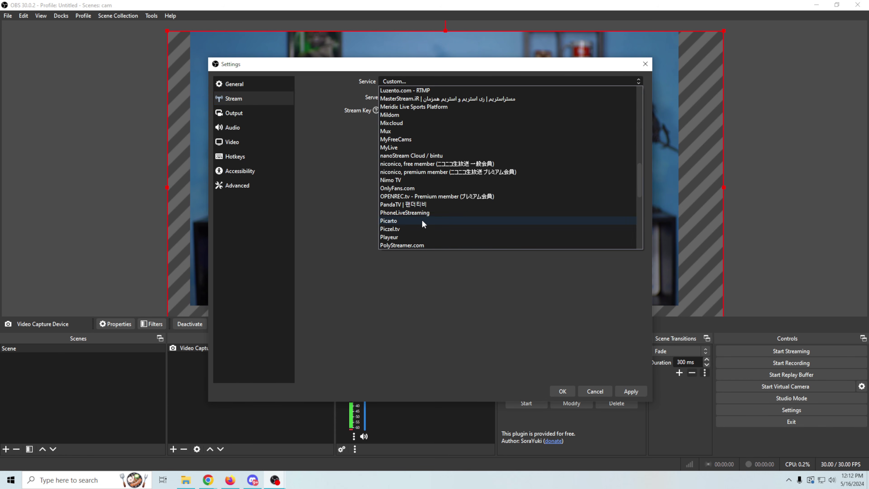
{"action": "scroll", "coordinate": [423, 222], "scroll_direction": "down", "scroll_amount": 3}
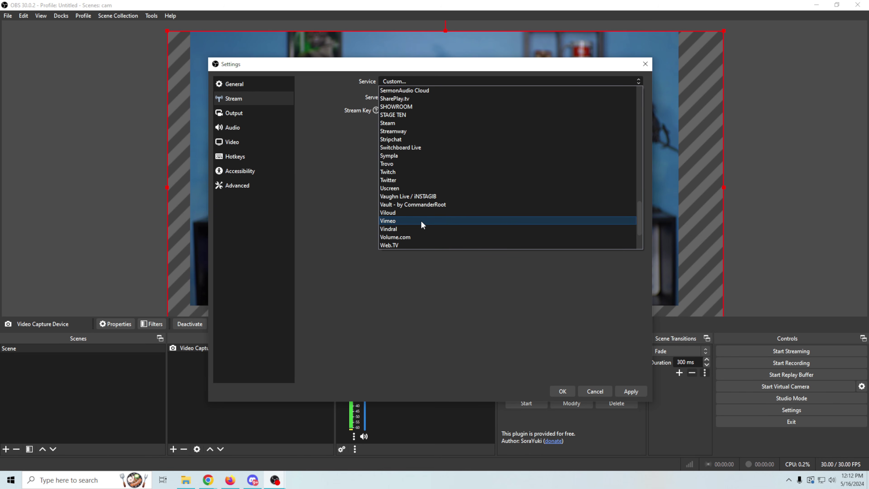
{"action": "scroll", "coordinate": [421, 221], "scroll_direction": "down", "scroll_amount": 3}
{"action": "left_click", "coordinate": [401, 237]}
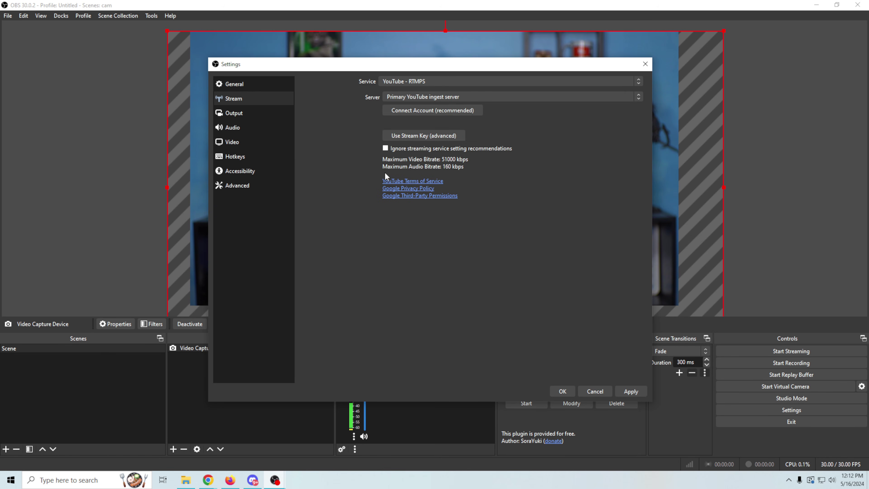
{"action": "left_click", "coordinate": [637, 391]}
{"action": "left_click", "coordinate": [563, 391]}
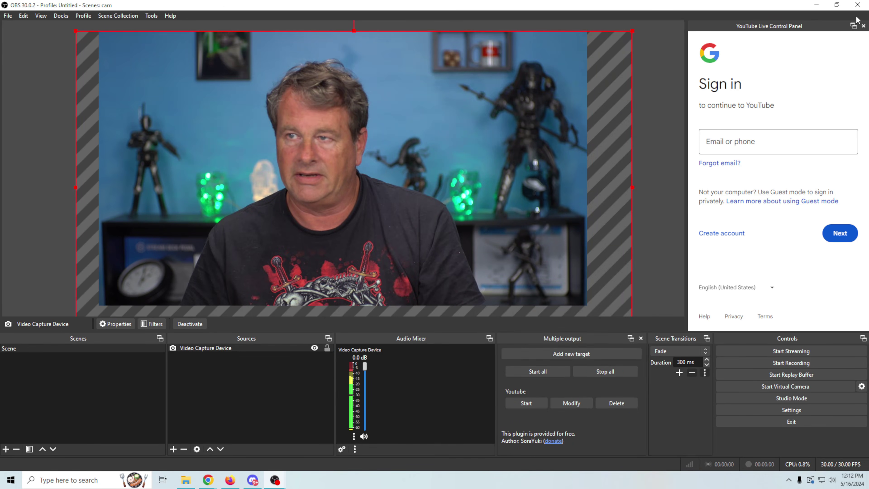
{"action": "left_click", "coordinate": [863, 26]}
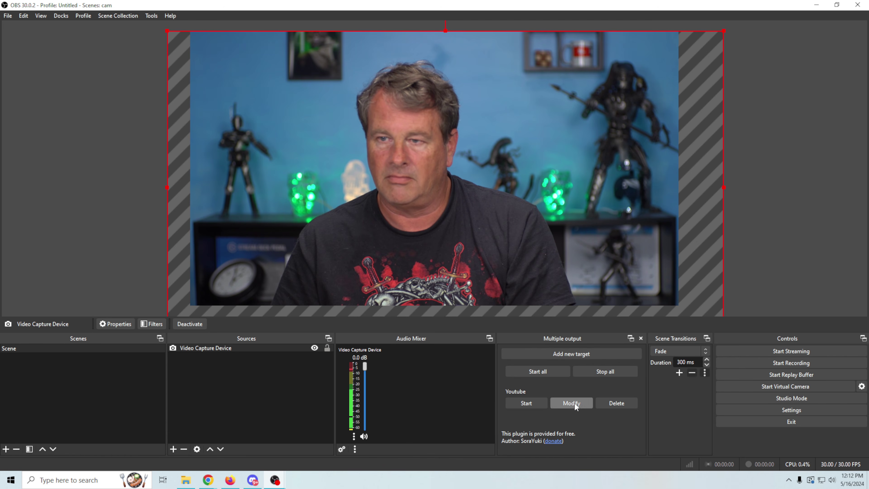
Step: Add a new Multiple output target, copy the live stream's server URL from Rumble in Chrome, and paste it as the target's URL in OBS Studio
{"action": "left_click", "coordinate": [578, 353]}
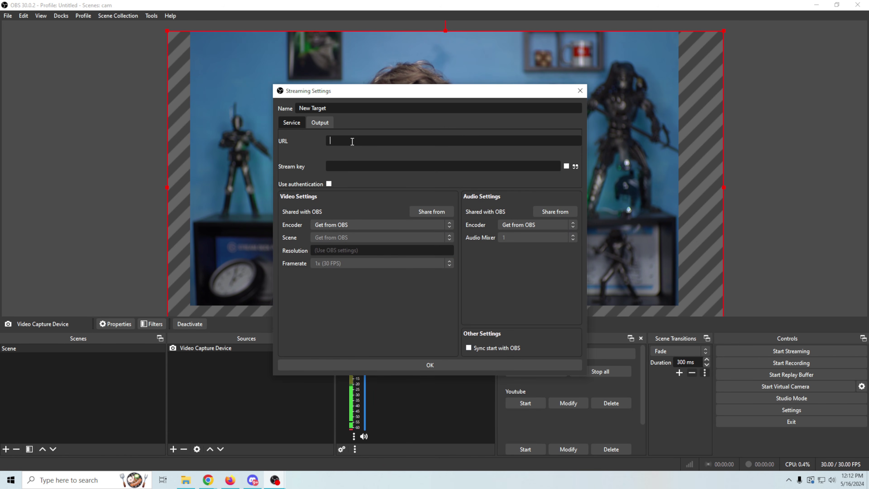
{"action": "left_click", "coordinate": [208, 480]}
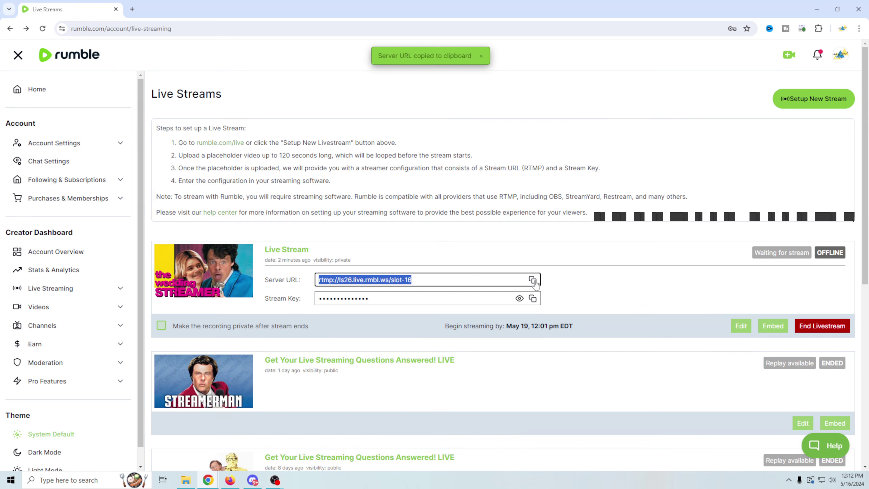
{"action": "left_click", "coordinate": [280, 482]}
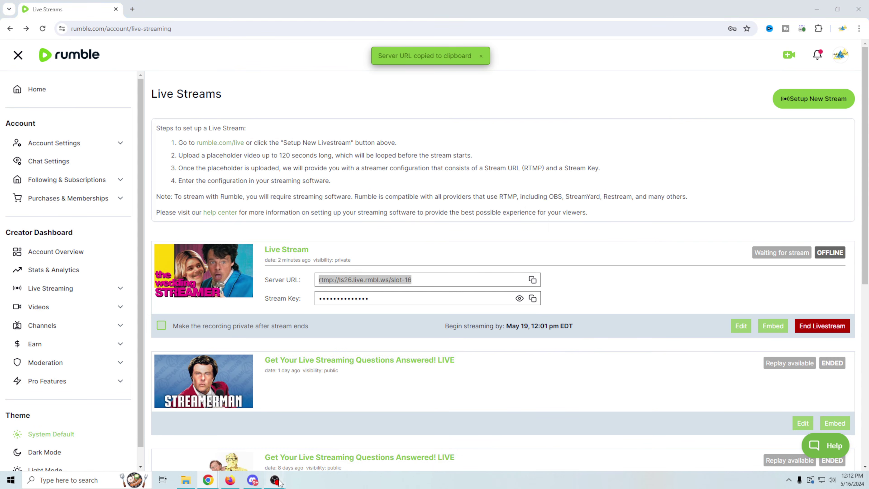
{"action": "left_click", "coordinate": [367, 435]}
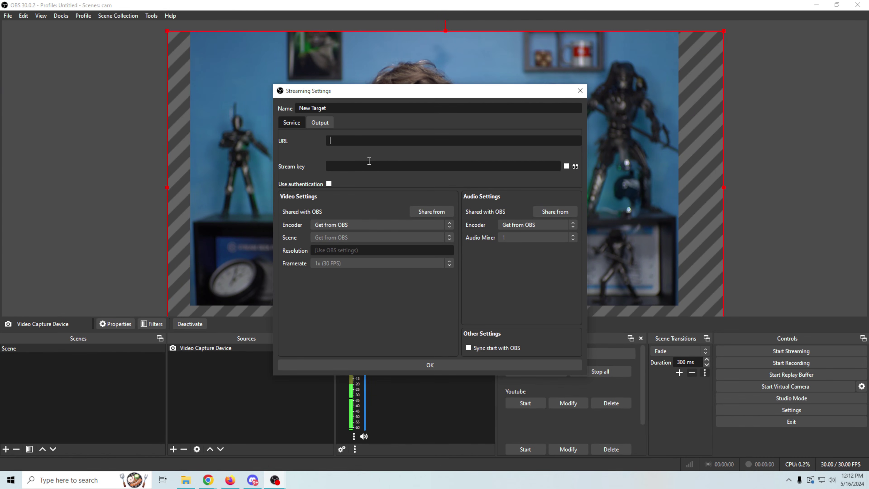
{"action": "left_click", "coordinate": [373, 139]}
{"action": "key", "text": "ctrl+v"}
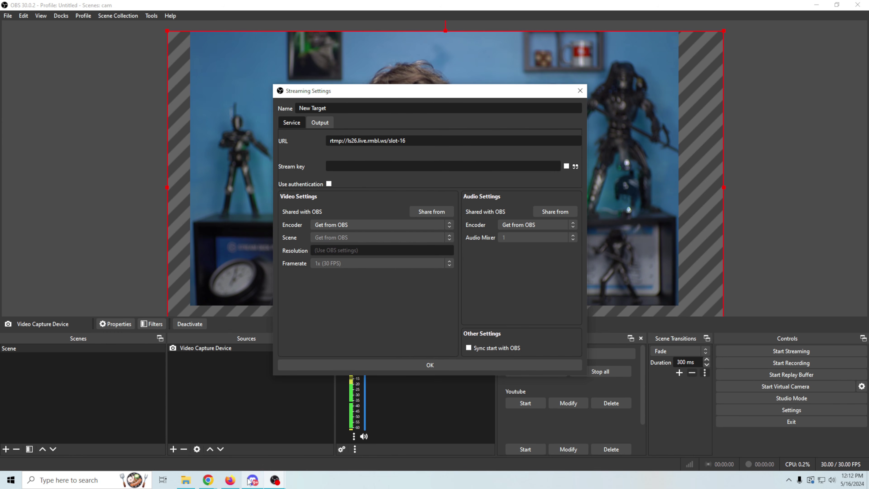
Step: Copy the stream key from Rumble in Chrome into the new target's Stream key field in OBS Studio, name the target Rumble, and save it
{"action": "left_click", "coordinate": [207, 480]}
{"action": "left_click", "coordinate": [325, 415]}
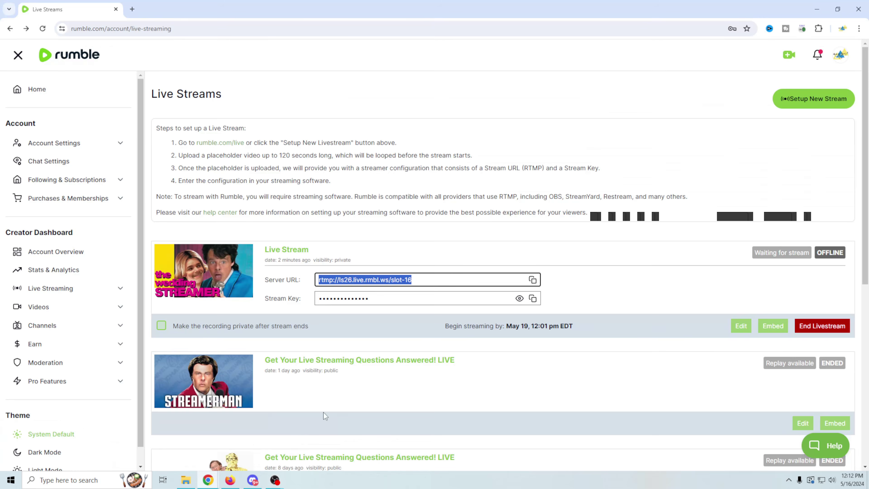
{"action": "key", "text": "alt+Tab"}
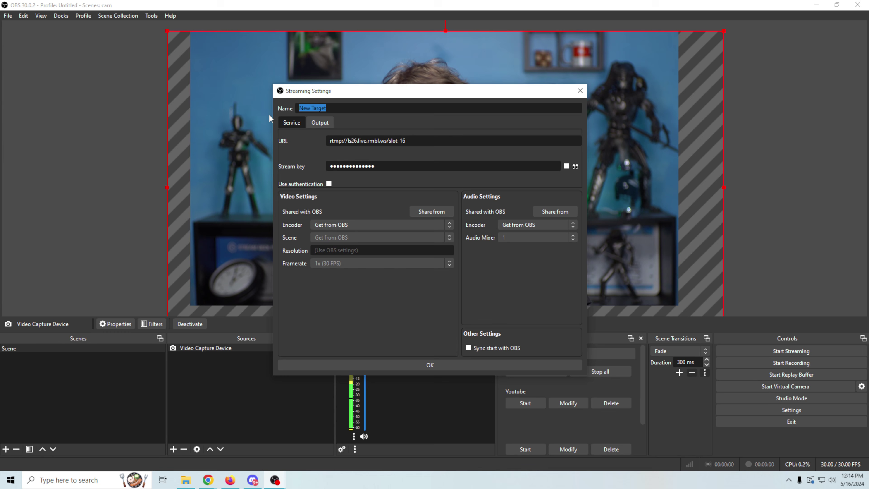
{"action": "type", "text": "Rumble"}
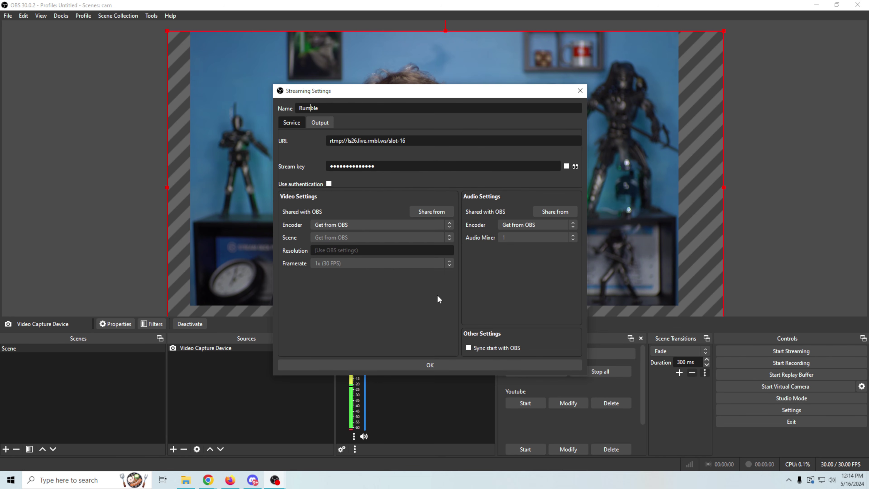
{"action": "left_click", "coordinate": [414, 363]}
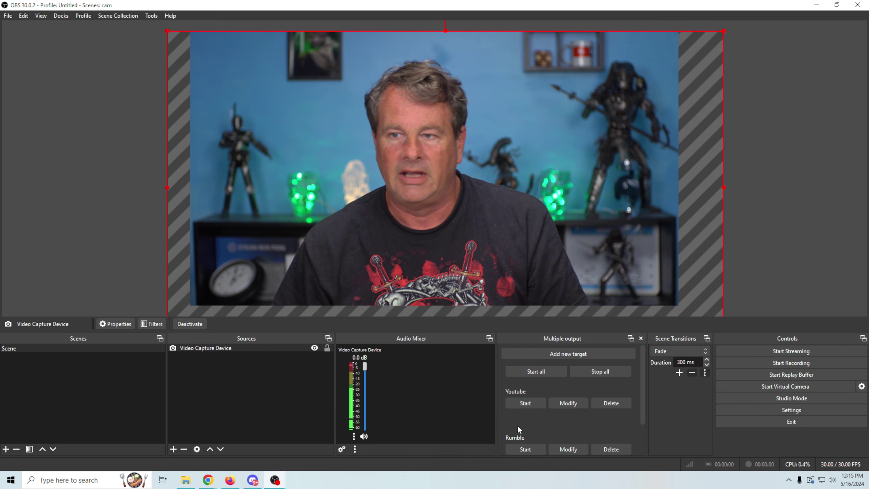
Step: Reopen the Rumble target's streaming settings, review its URL, stream key and encoder options, and close them
{"action": "scroll", "coordinate": [517, 425], "scroll_direction": "down", "scroll_amount": 2}
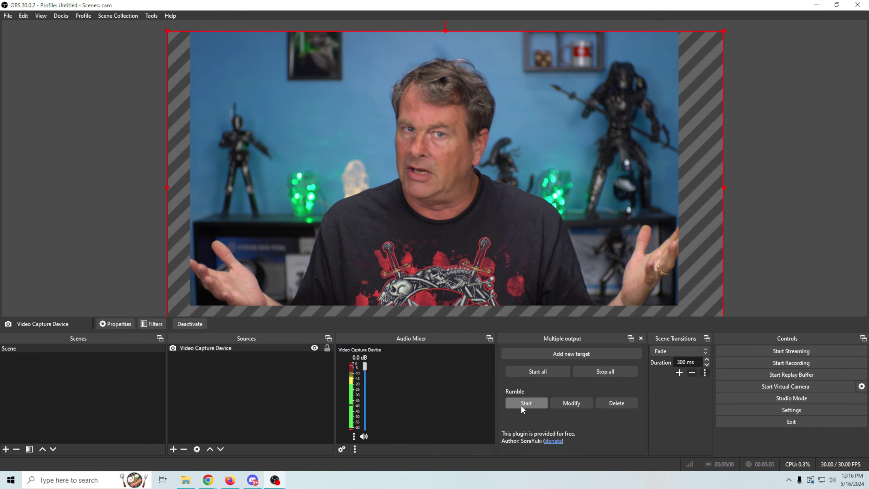
{"action": "left_click", "coordinate": [577, 404]}
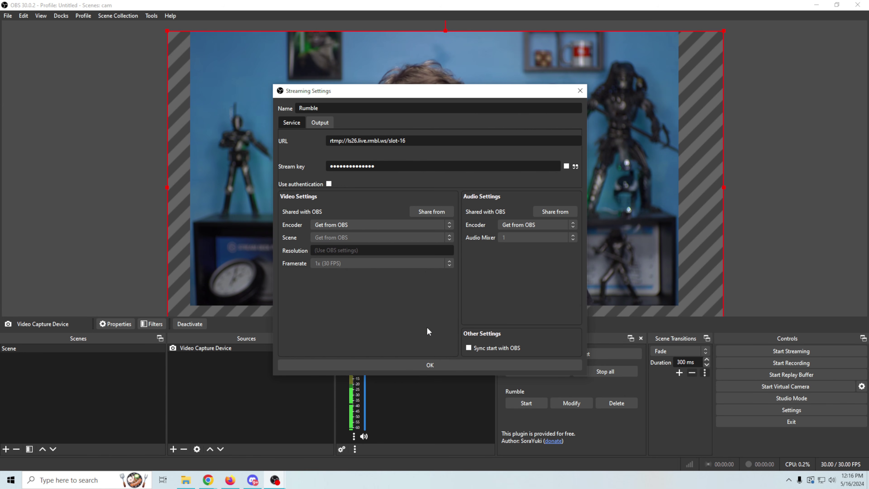
{"action": "left_click", "coordinate": [423, 363]}
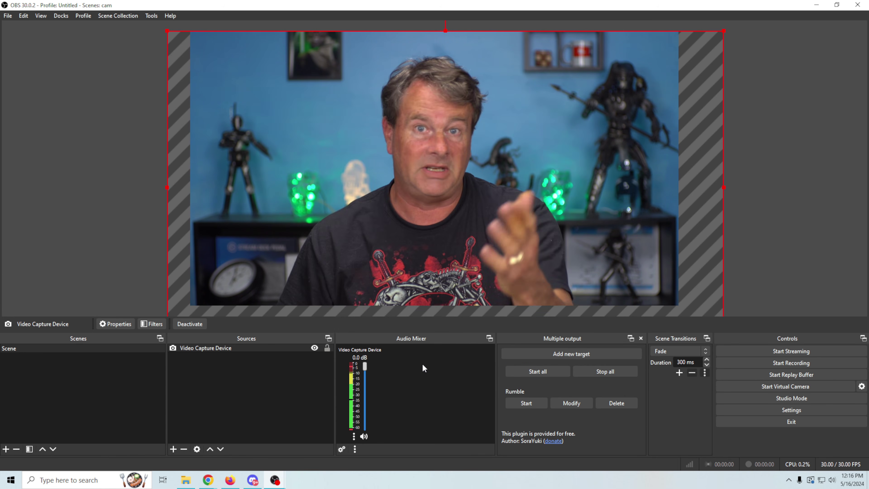